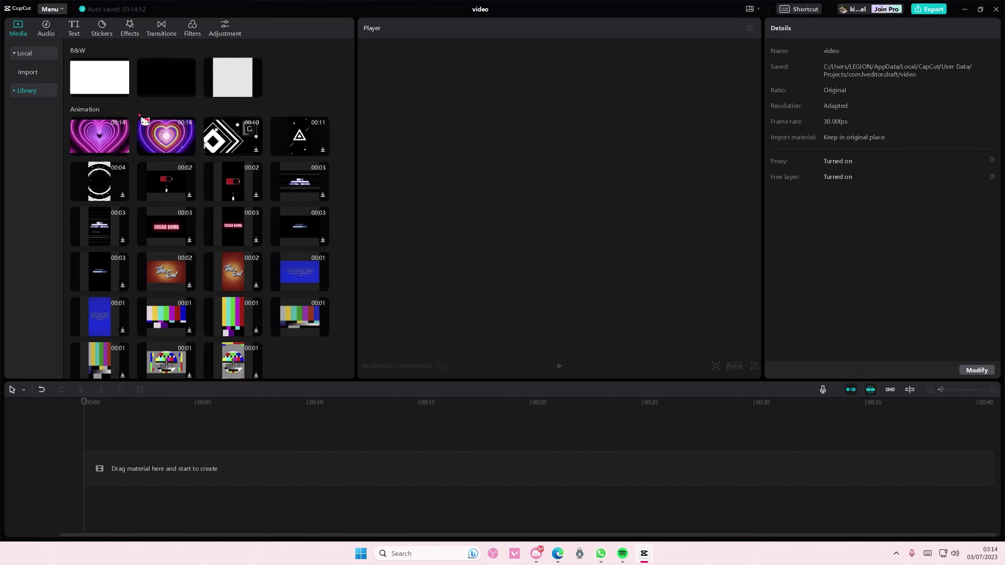
Step: Add the white B&W clip and move it off the frame to Y -2160
left_click(123, 90)
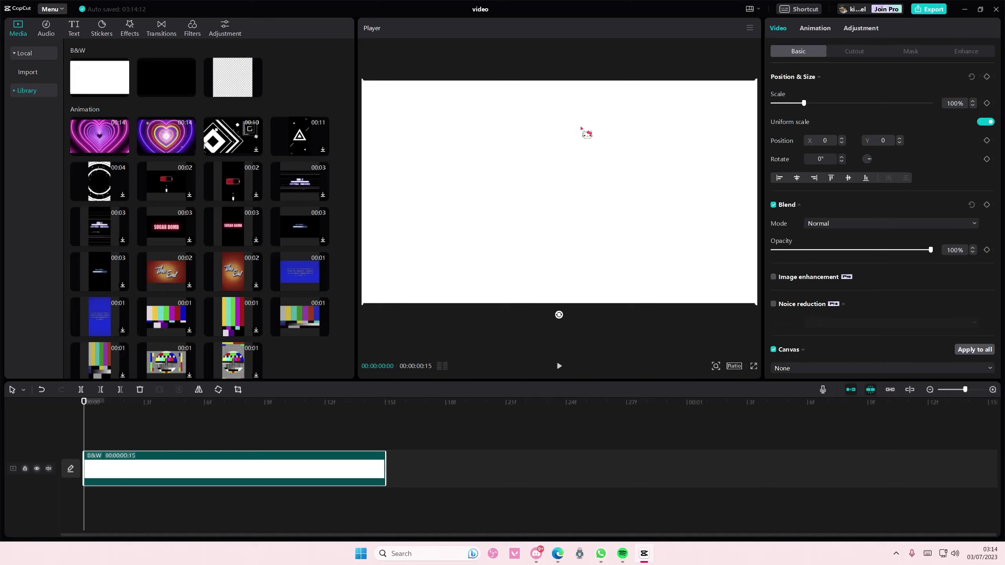
left_click_drag(582, 130, 575, 341)
scroll(797, 311, "down", 1)
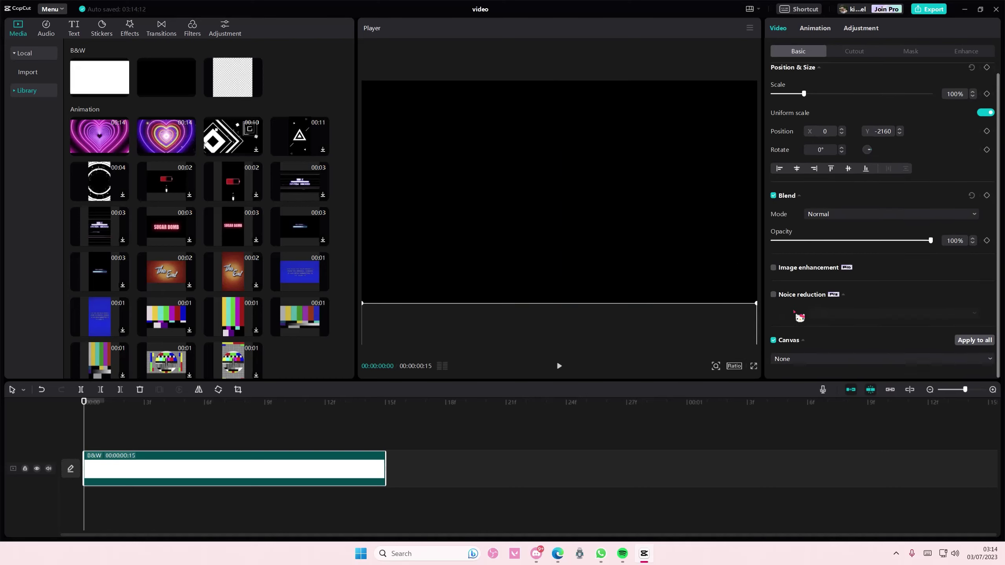
Step: Set the canvas background to the solid green colour 18893E
left_click(822, 358)
left_click(823, 402)
scroll(817, 355, "down", 1)
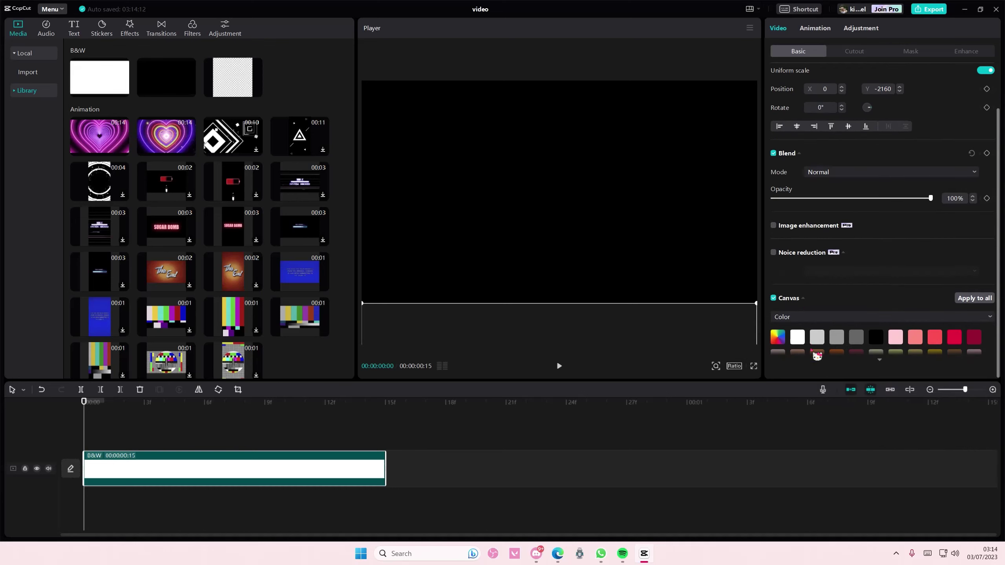
scroll(816, 350, "down", 1)
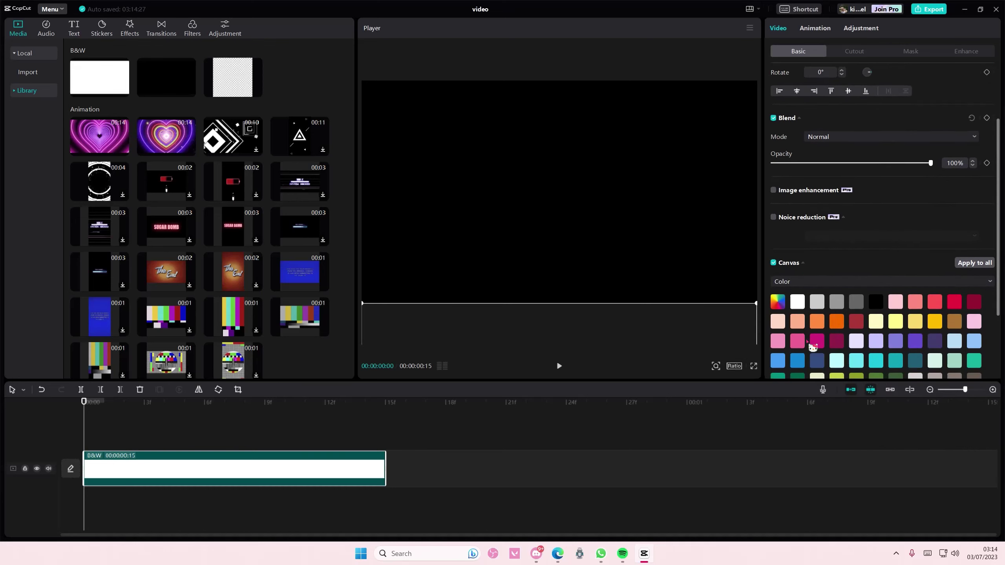
scroll(814, 346, "down", 1)
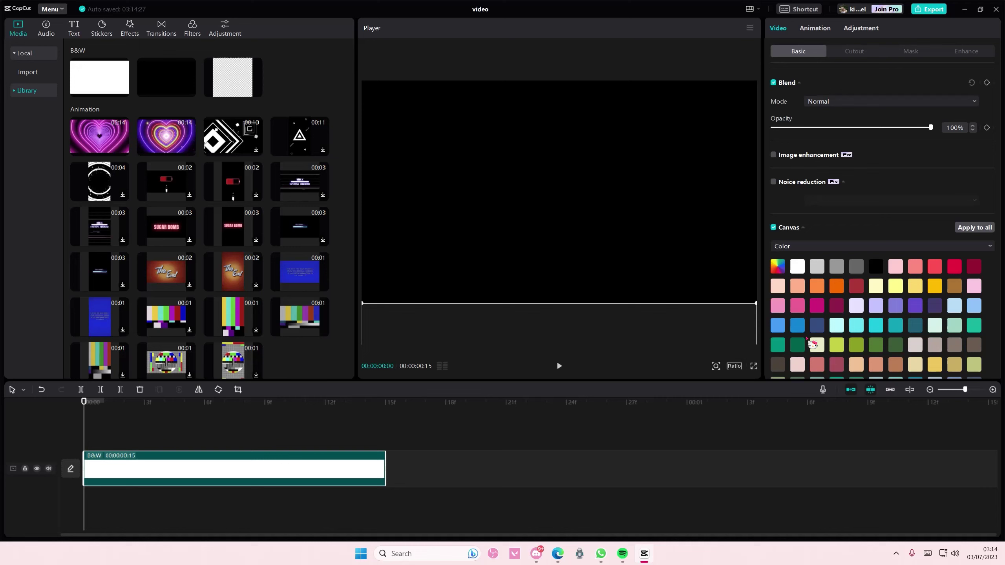
scroll(812, 340, "down", 2)
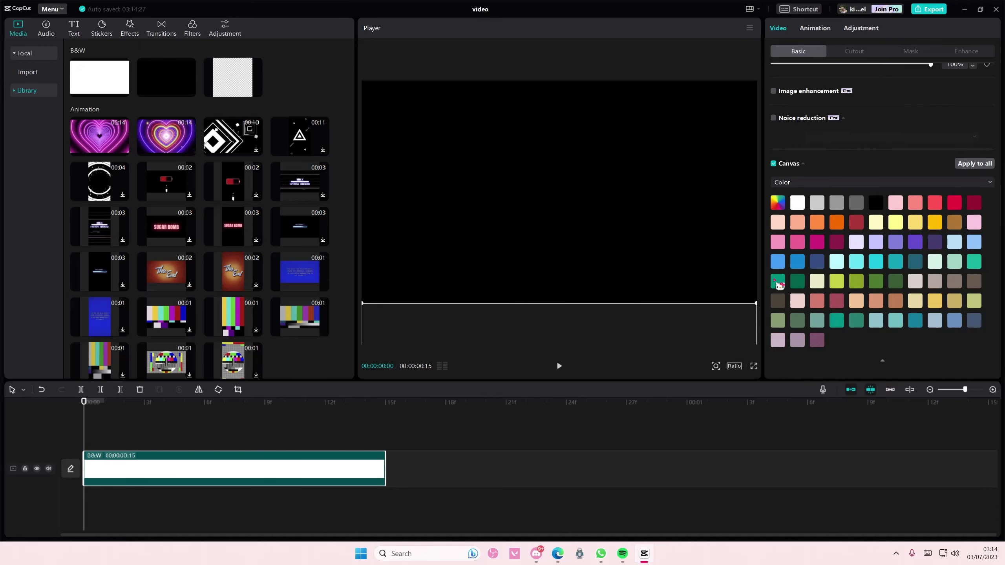
left_click(778, 203)
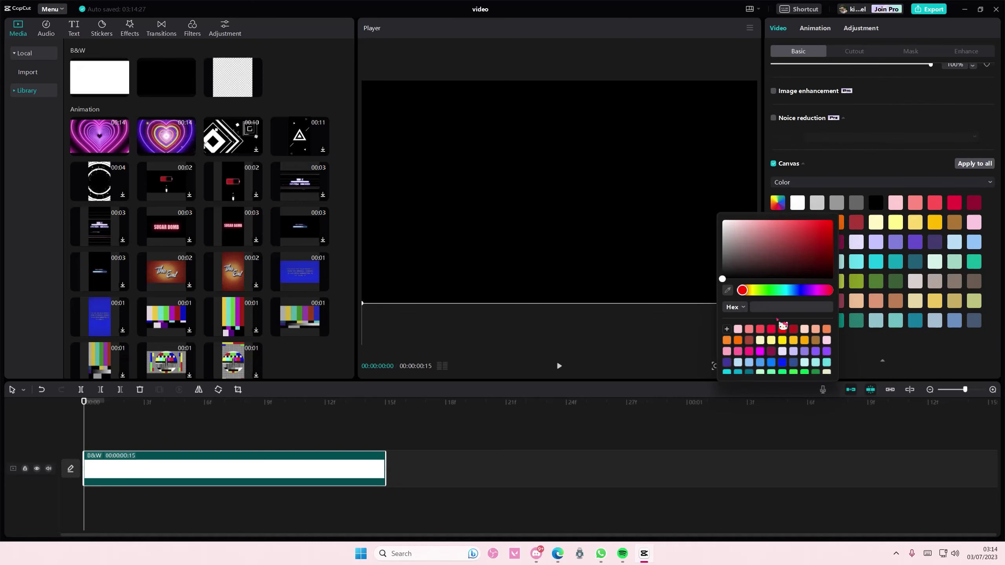
scroll(779, 332, "down", 2)
left_click(815, 339)
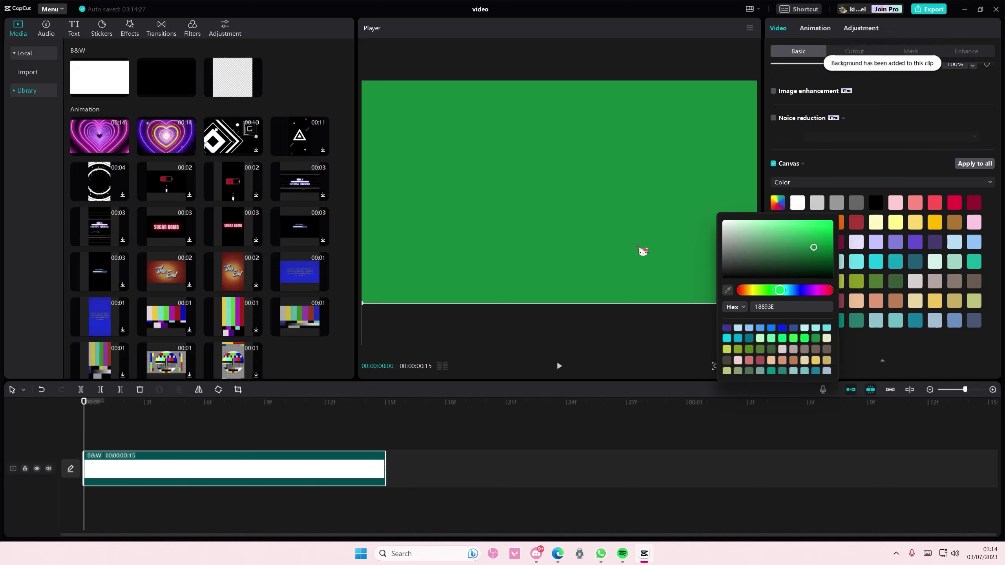
Step: Add a default text layer reading 'SPLIT' and raise its font size to 37
left_click(73, 28)
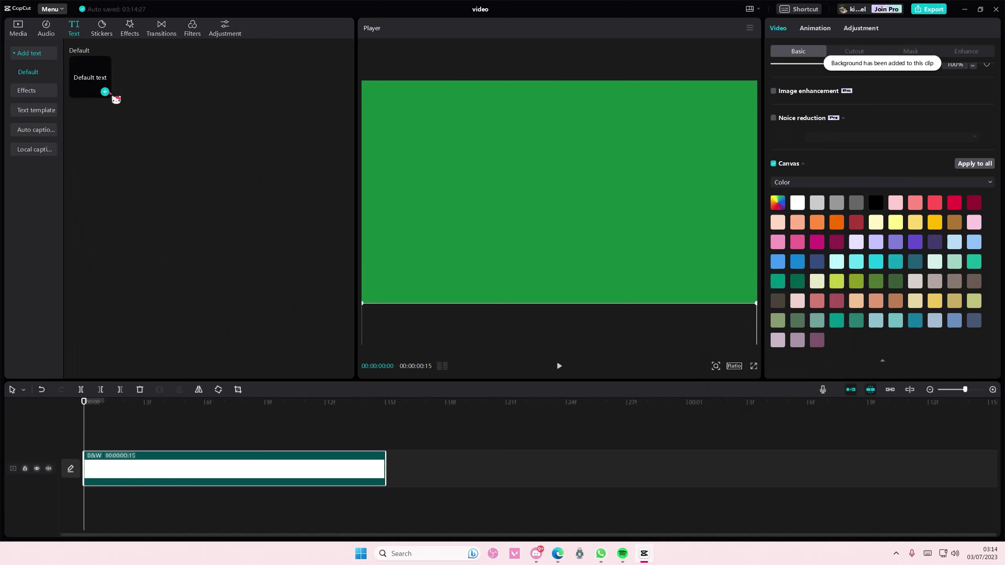
left_click(105, 92)
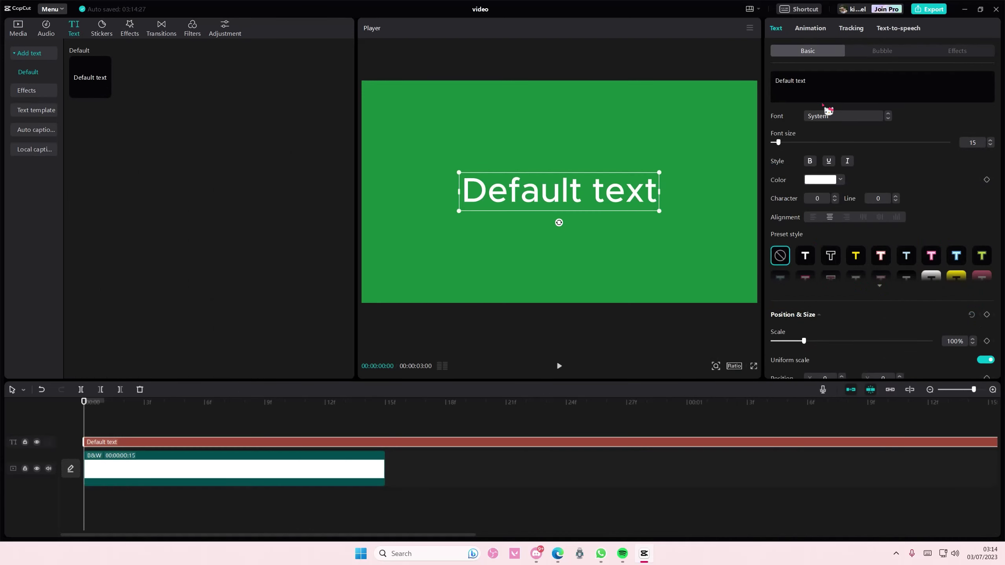
left_click(823, 102)
type("SP")
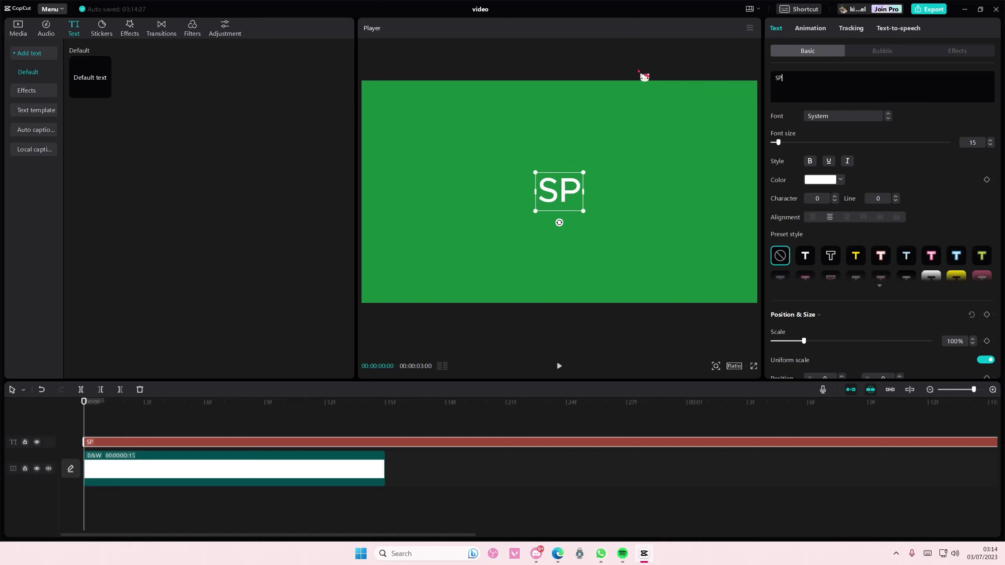
type("LIT")
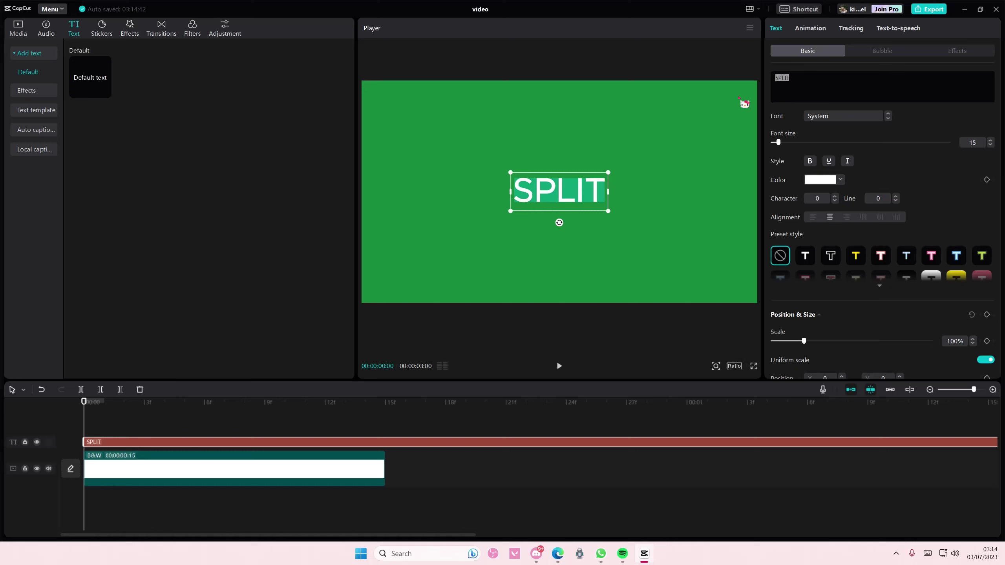
left_click_drag(778, 143, 794, 144)
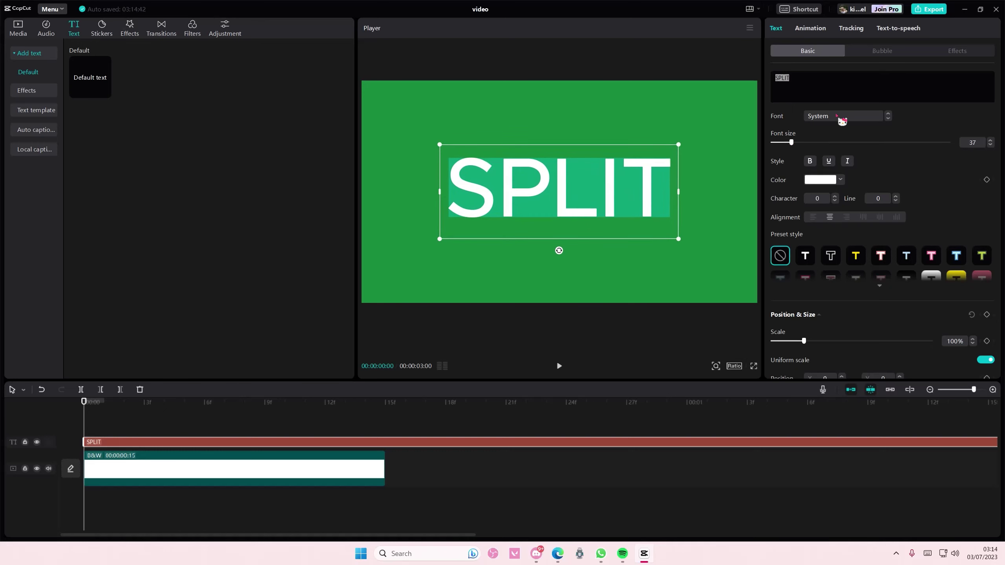
Step: Try the Shining Youth DEMO and a heavy Fontspring font on the SPLIT title
left_click(843, 116)
left_click(849, 141)
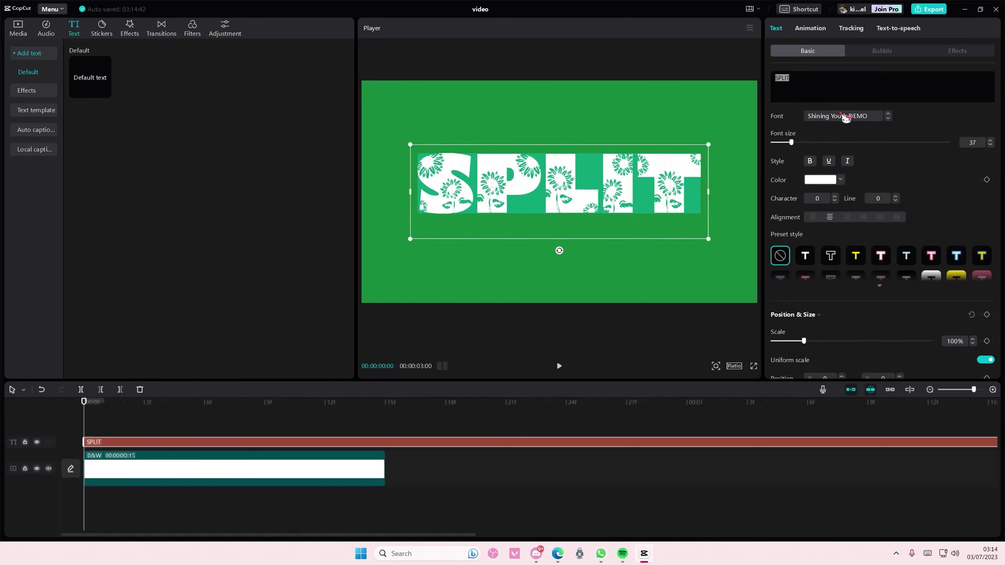
left_click(845, 116)
scroll(851, 196, "up", 5)
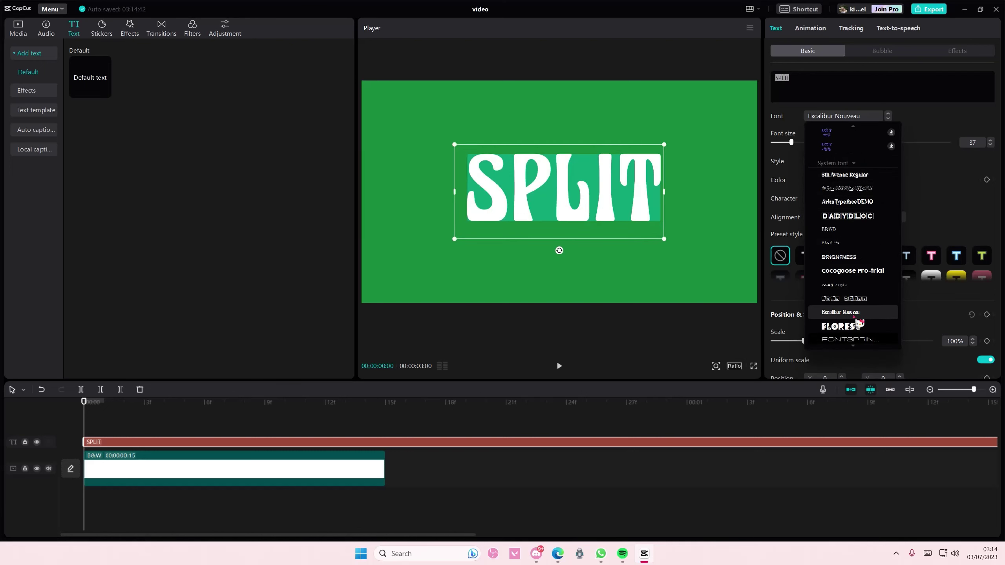
scroll(870, 319, "down", 3)
left_click(854, 265)
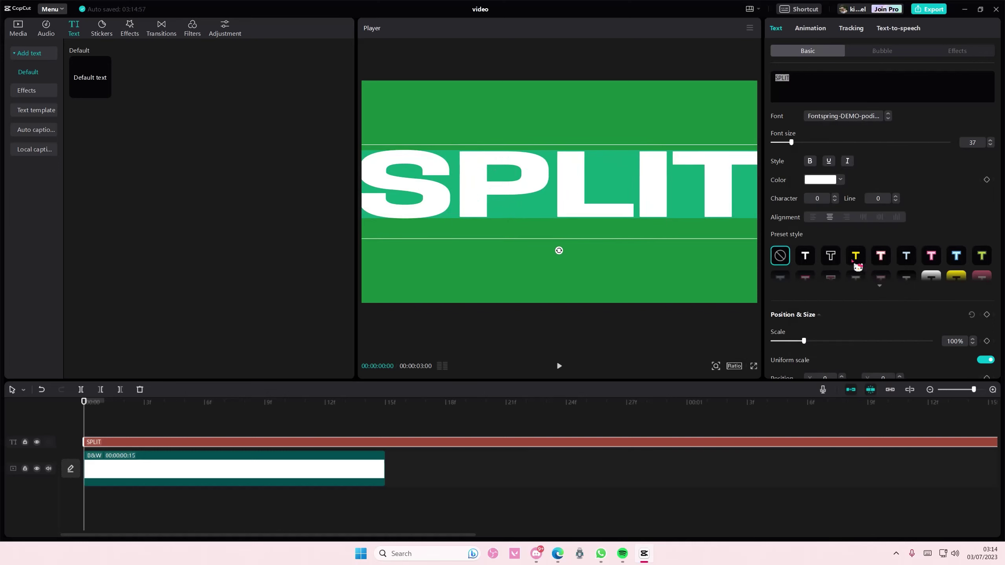
Step: Browse further through the font list and settle on Impact for the SPLIT title
left_click(846, 116)
scroll(854, 238, "down", 5)
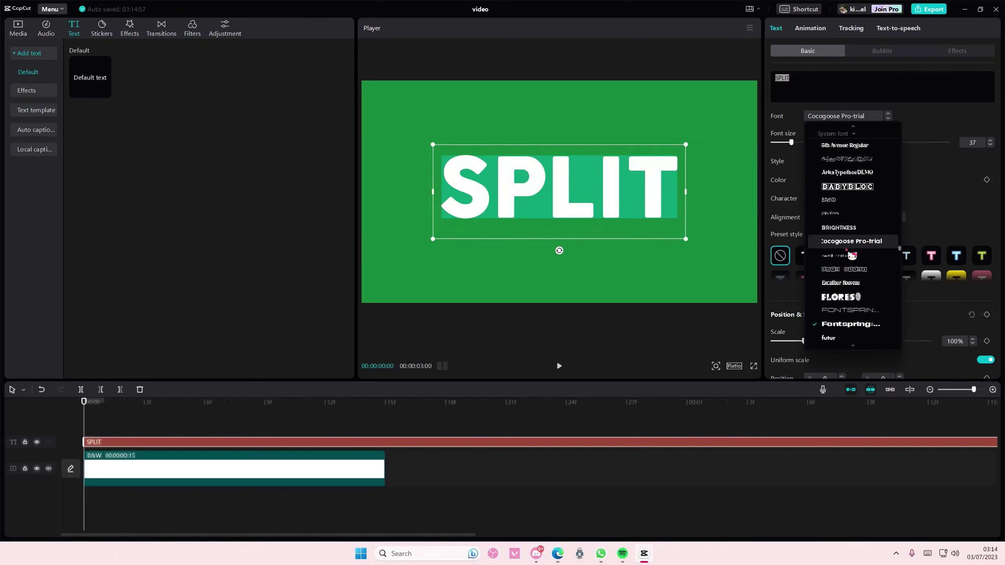
scroll(852, 255, "down", 5)
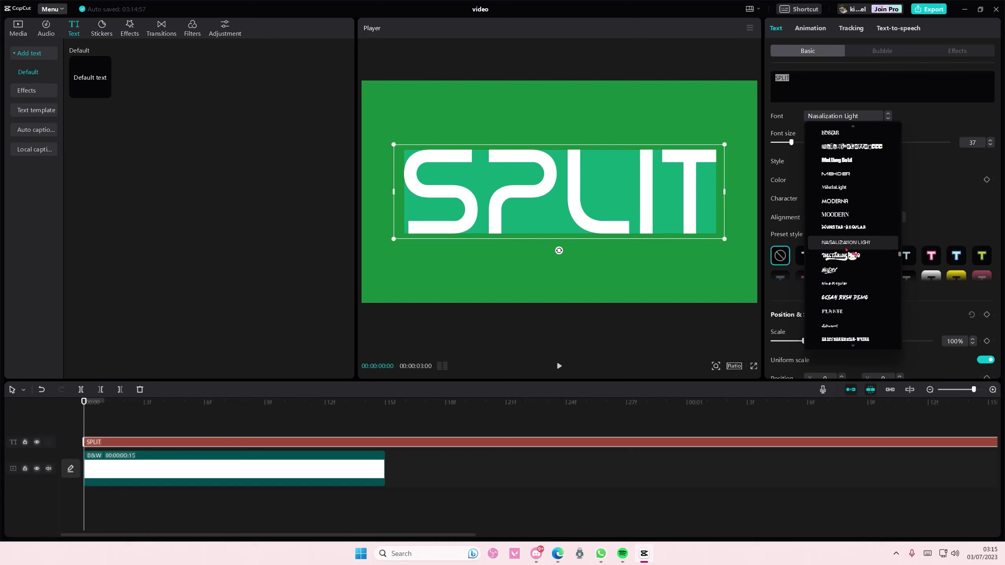
scroll(851, 256, "up", 5)
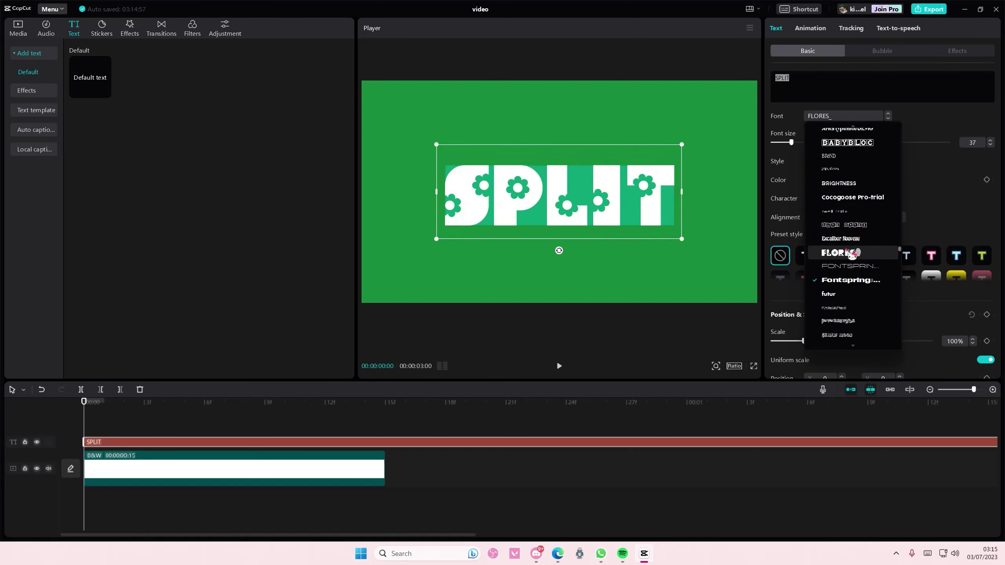
scroll(852, 254, "up", 2)
scroll(851, 254, "down", 15)
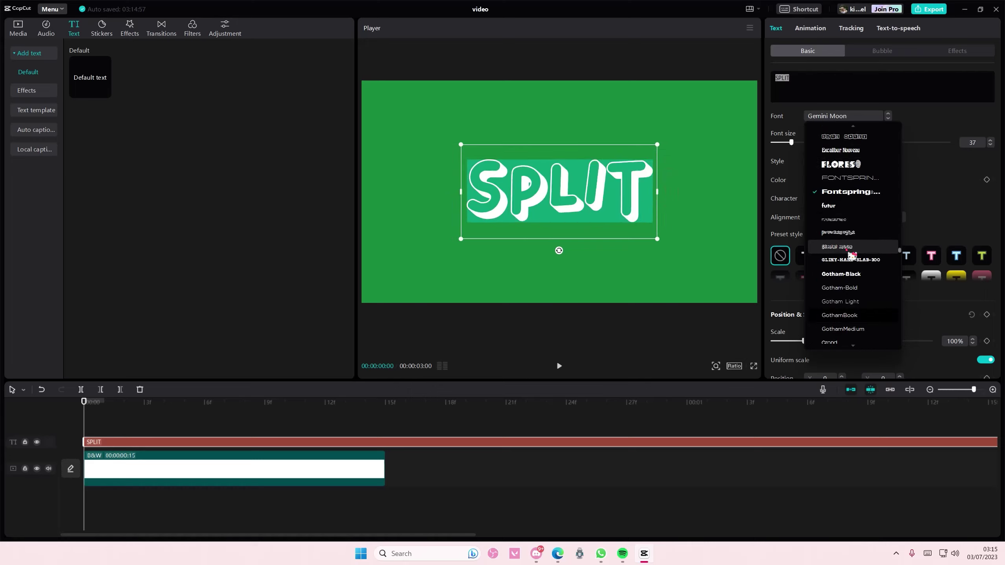
scroll(852, 255, "down", 20)
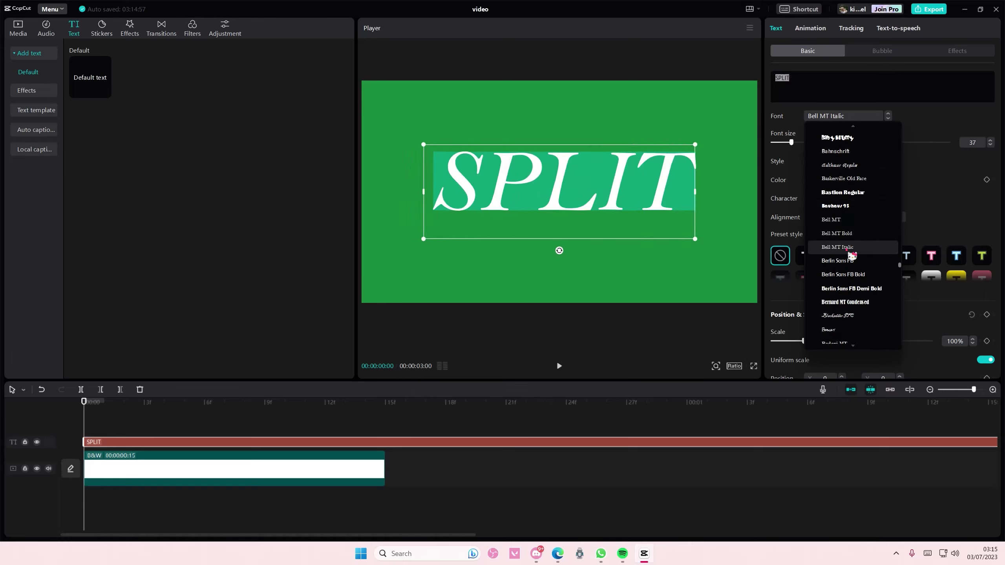
scroll(851, 255, "down", 20)
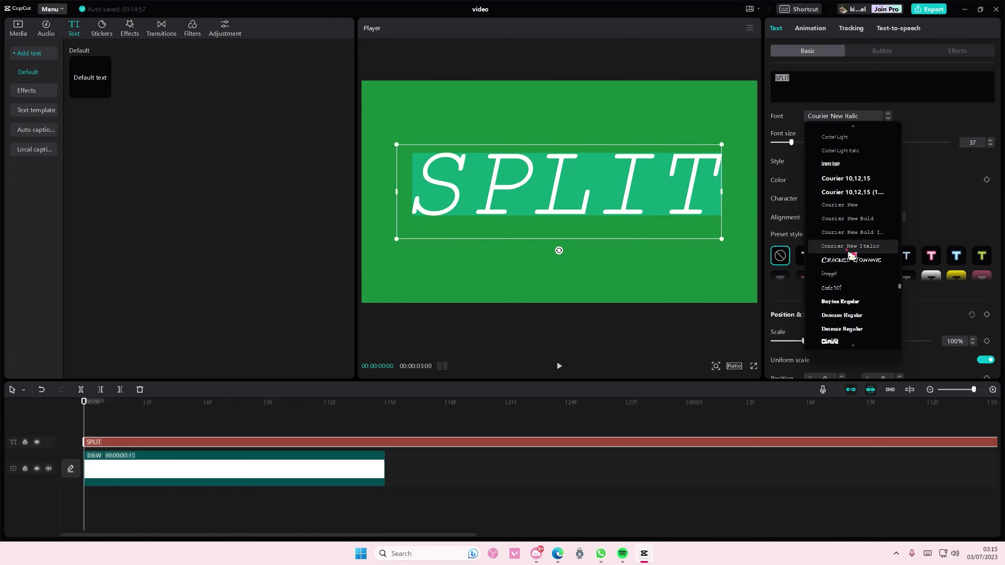
scroll(851, 256, "down", 15)
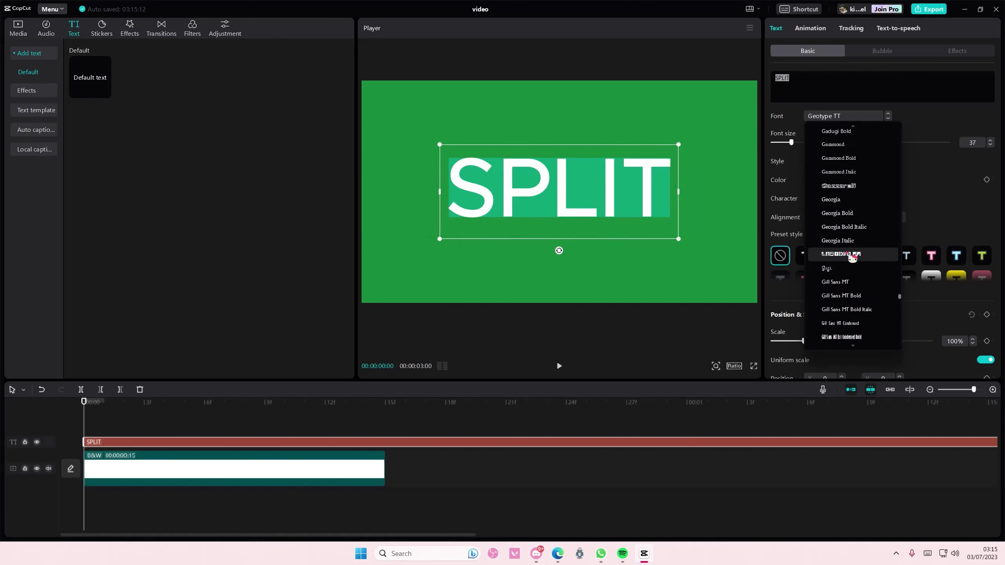
scroll(851, 257, "down", 20)
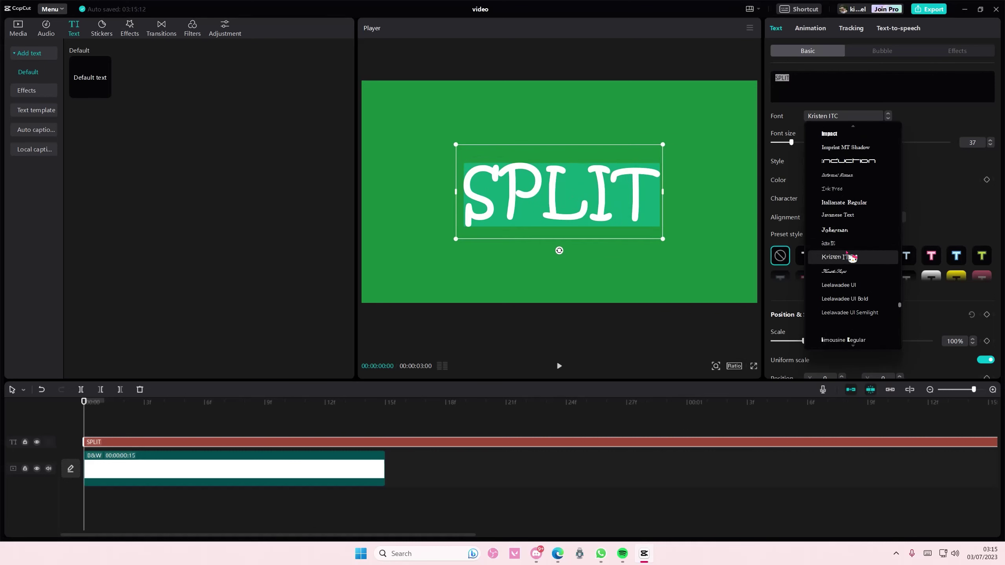
scroll(852, 258, "up", 3)
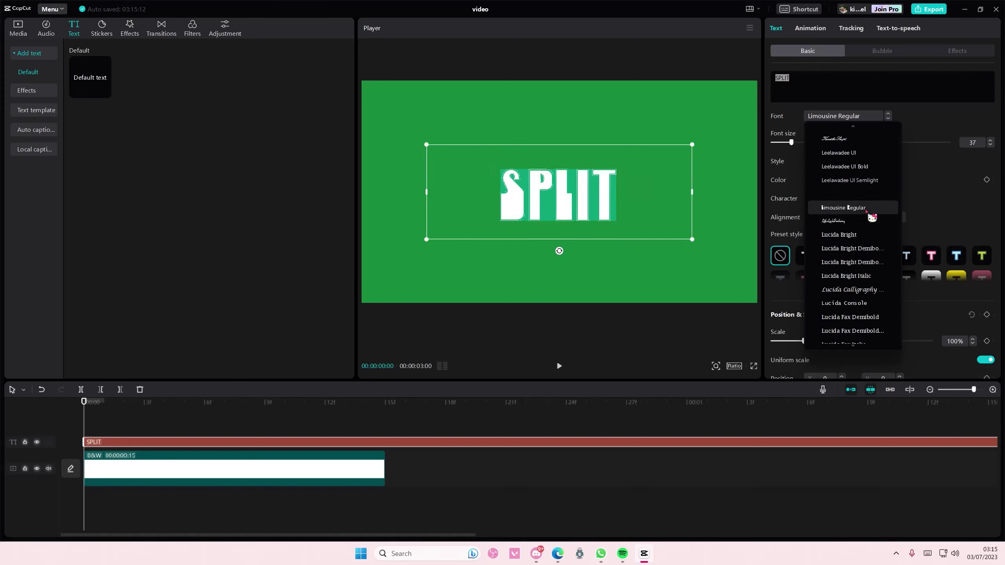
scroll(870, 224, "up", 6)
scroll(870, 227, "up", 3)
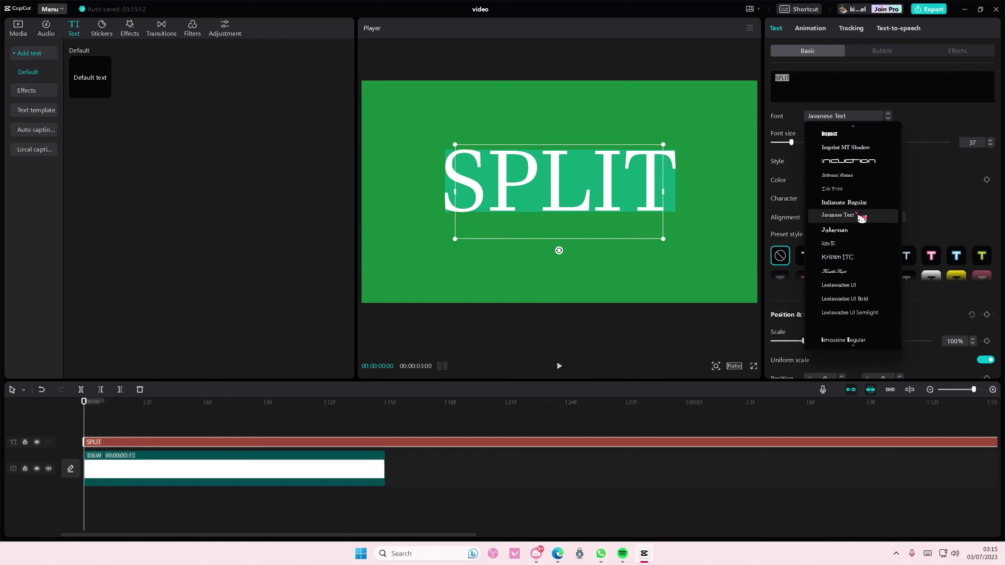
scroll(864, 216, "up", 6)
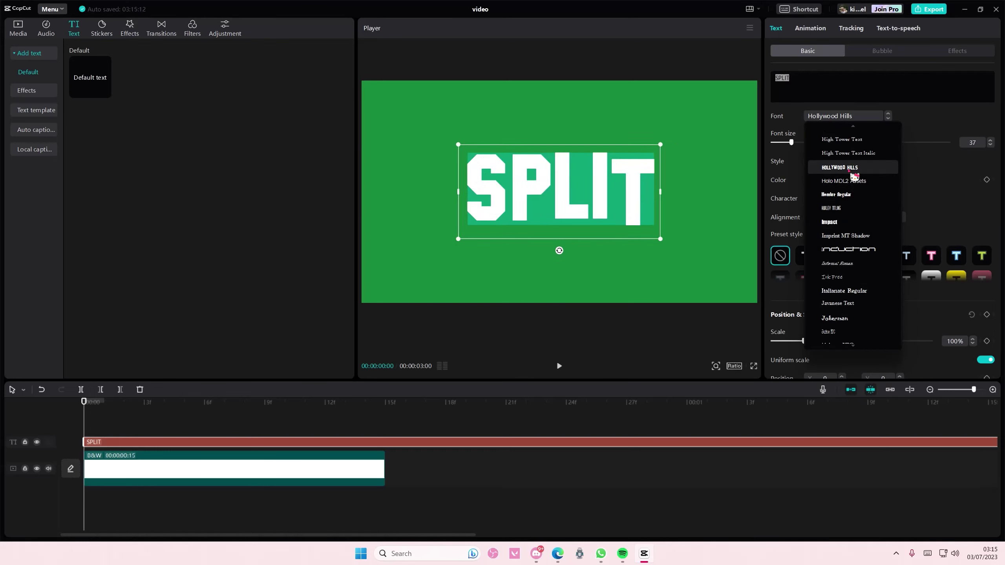
left_click(838, 223)
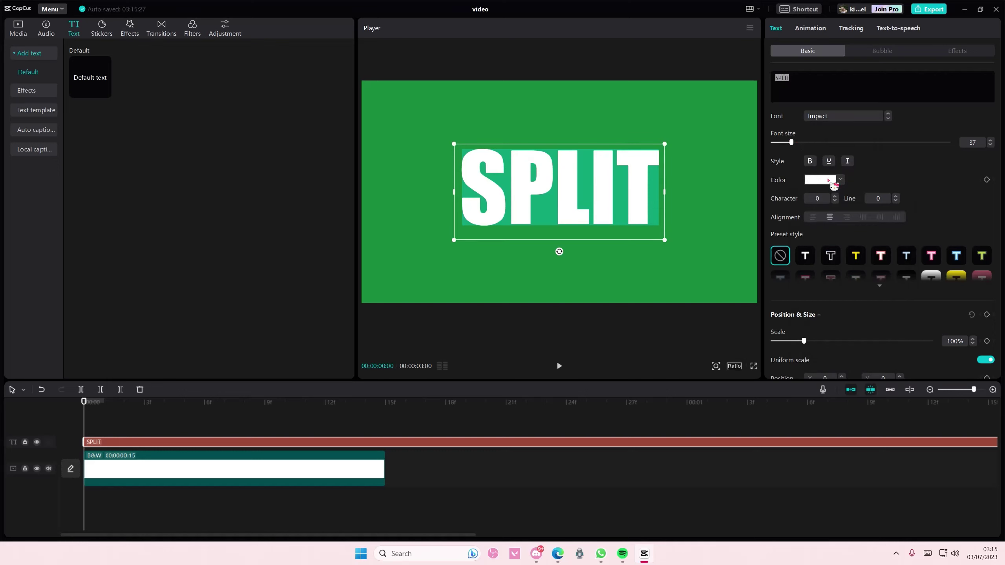
Step: Colour the SPLIT text light orange FF8920 and raise its font size to 40
left_click(833, 182)
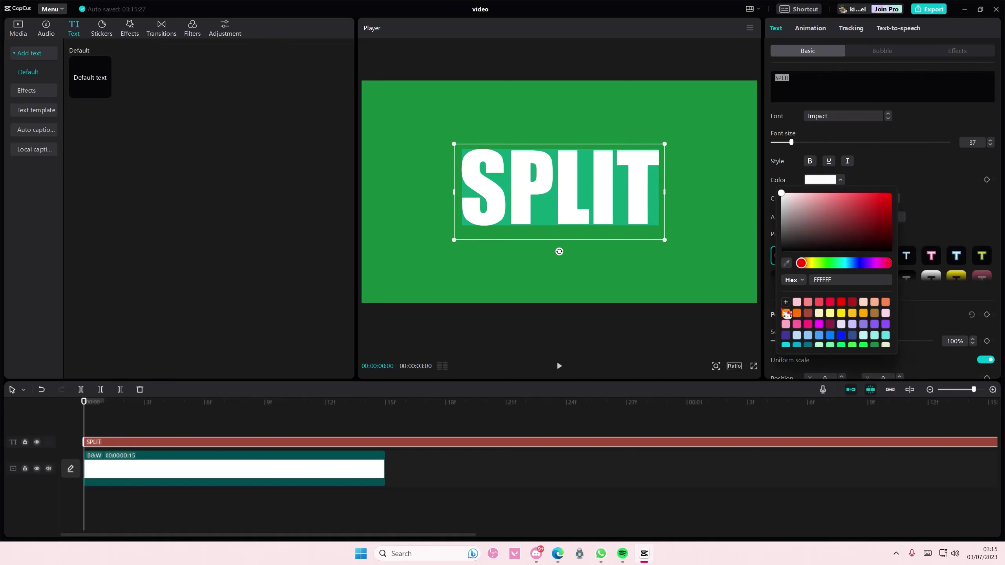
left_click(798, 315)
left_click(914, 167)
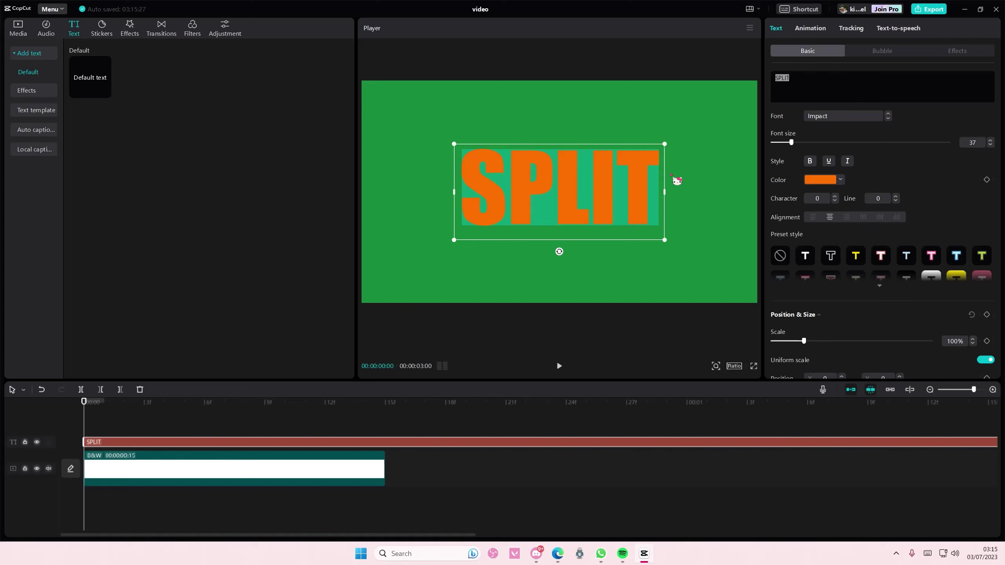
left_click(821, 88)
left_click(835, 183)
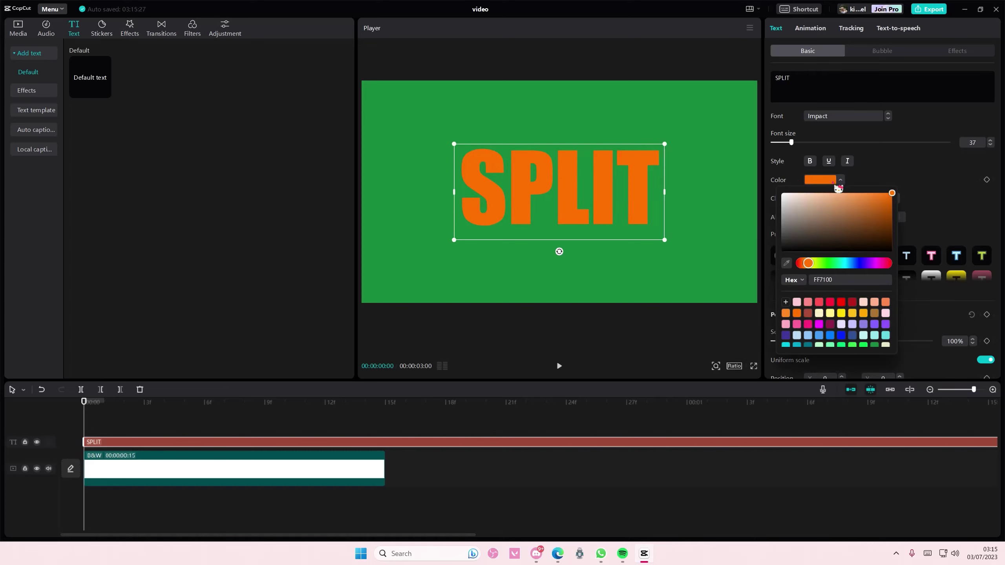
left_click(787, 316)
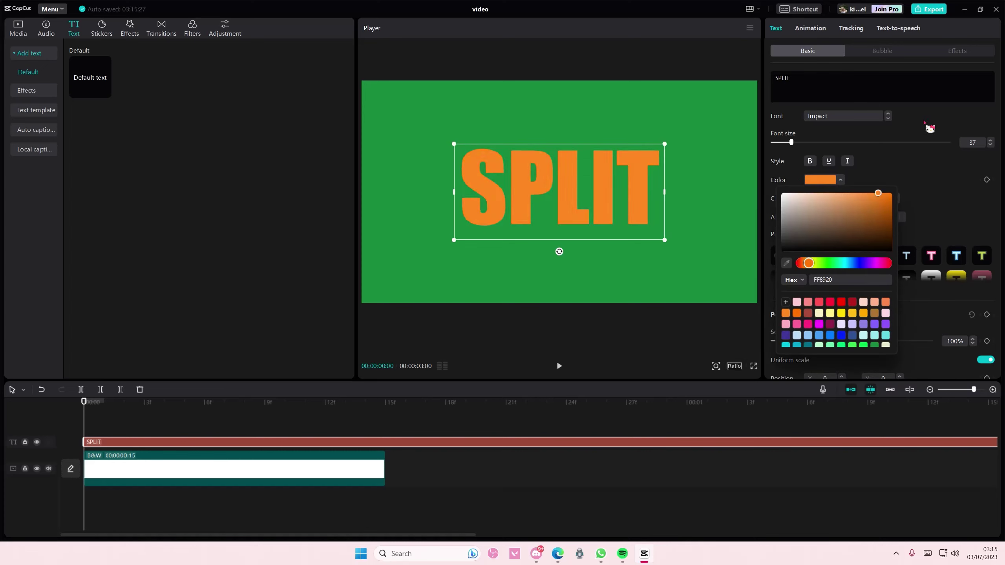
left_click_drag(791, 142, 794, 143)
Step: Make the B&W background clip end at 3 seconds, matching the SPLIT text clip
left_click(931, 389)
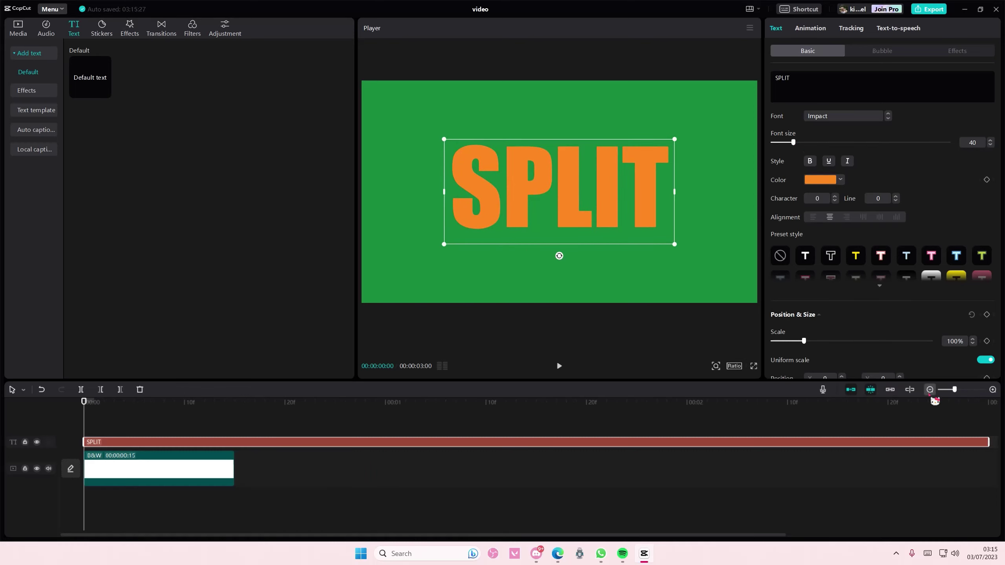
left_click_drag(246, 467, 665, 467)
left_click(930, 390)
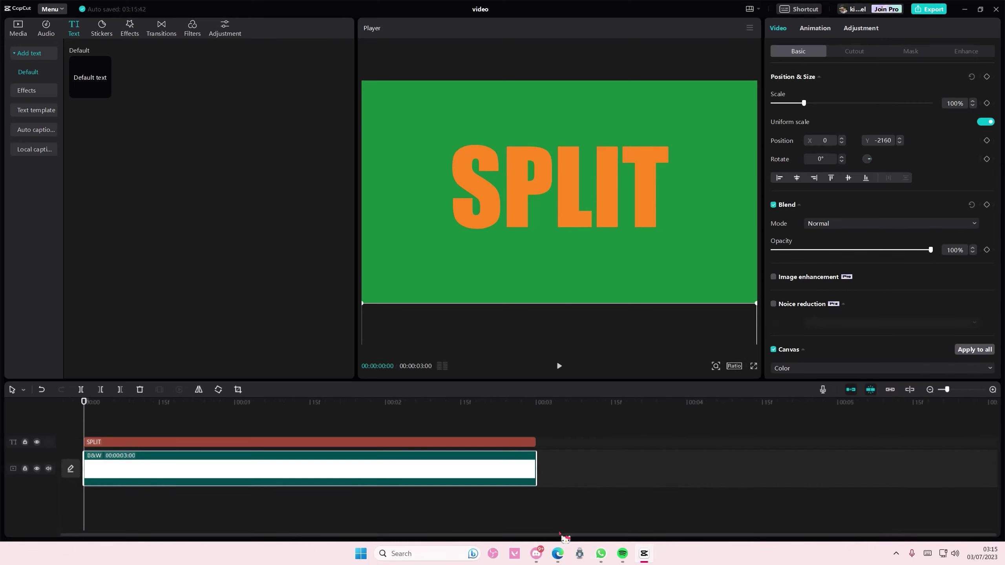
scroll(433, 445, "up", 2)
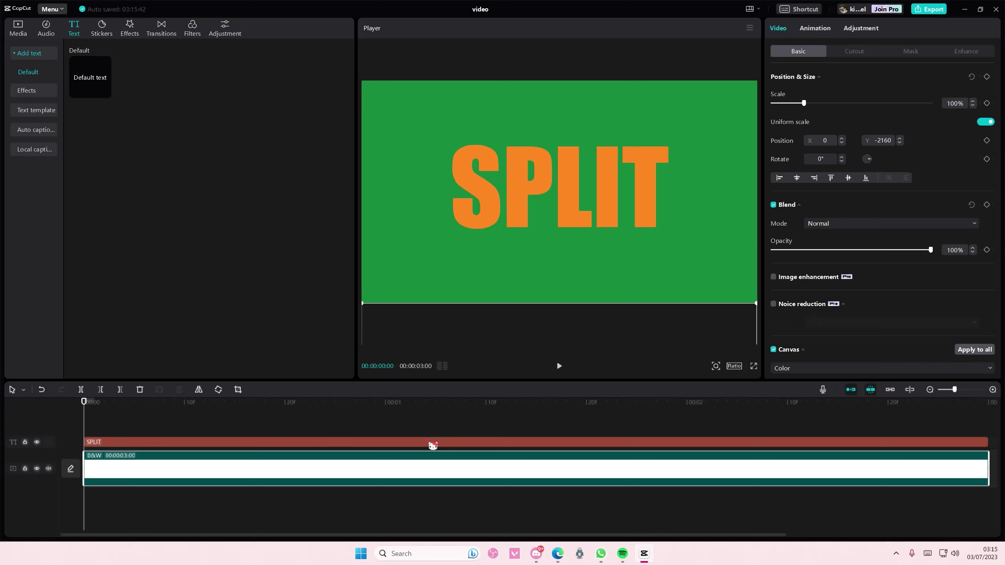
left_click(427, 442)
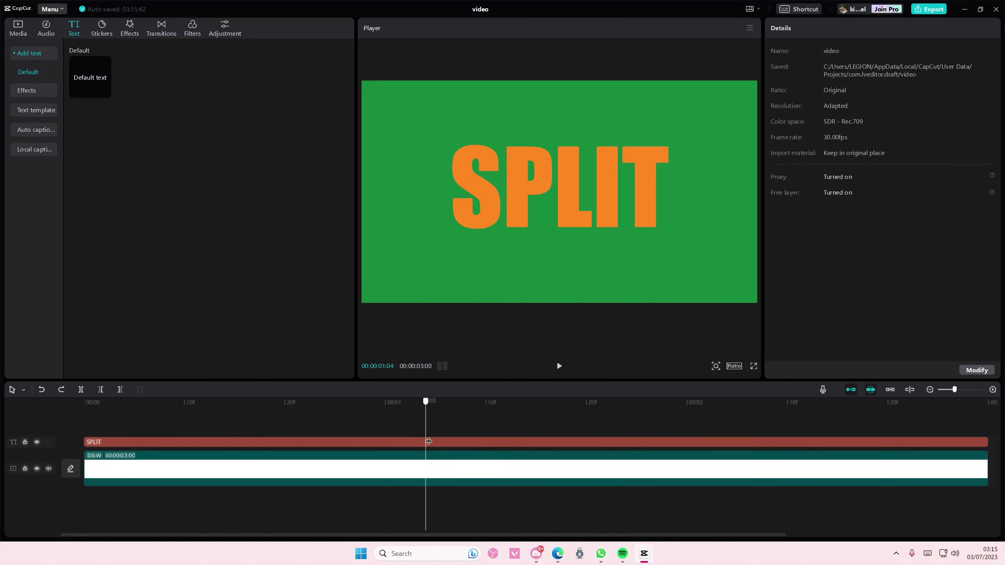
left_click(466, 443)
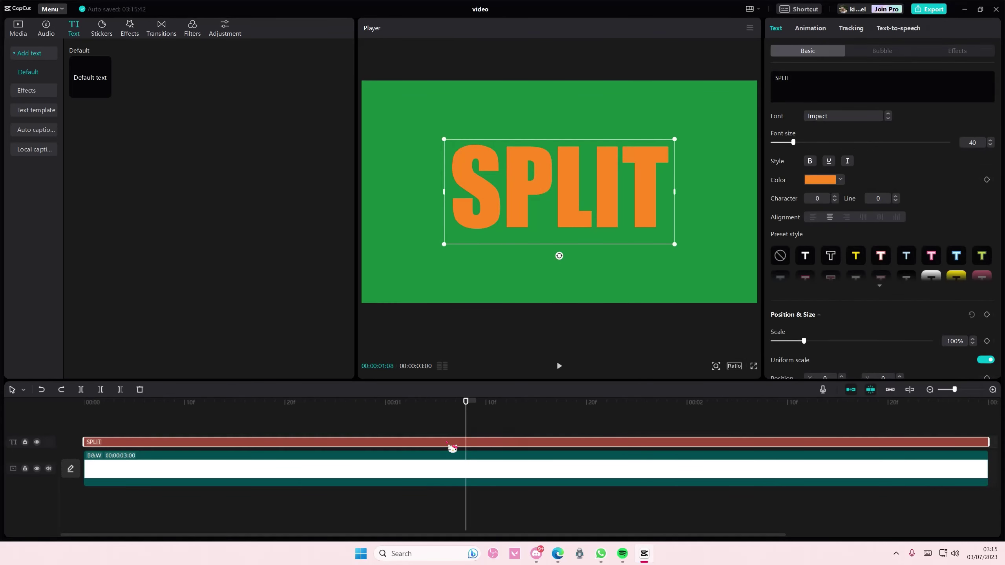
Step: Merge text and background into a compound clip and paste a copy on a new track at 00:00
right_click(448, 443)
left_click(480, 507)
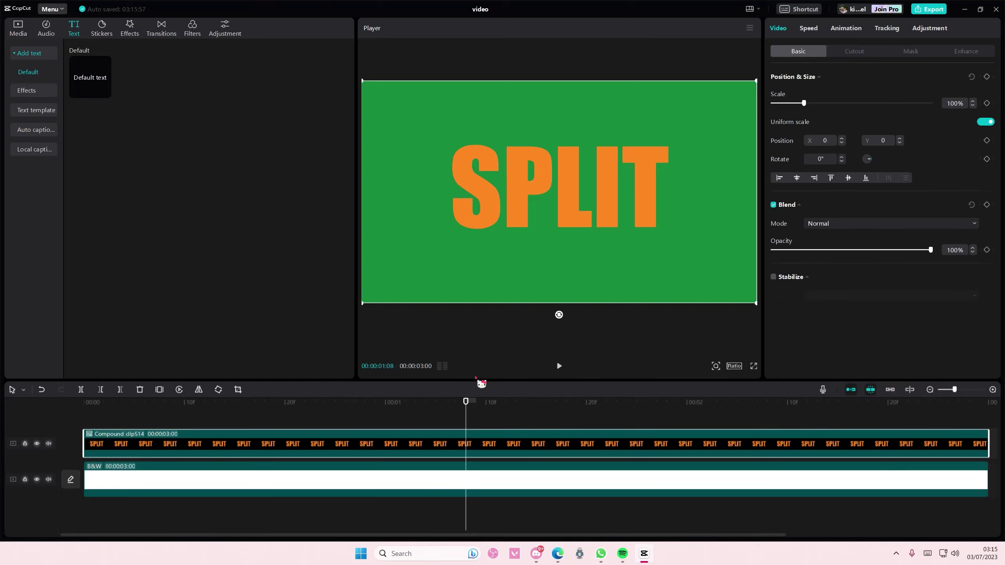
key("ctrl+v")
left_click_drag(466, 433, 51, 435)
left_click(210, 478)
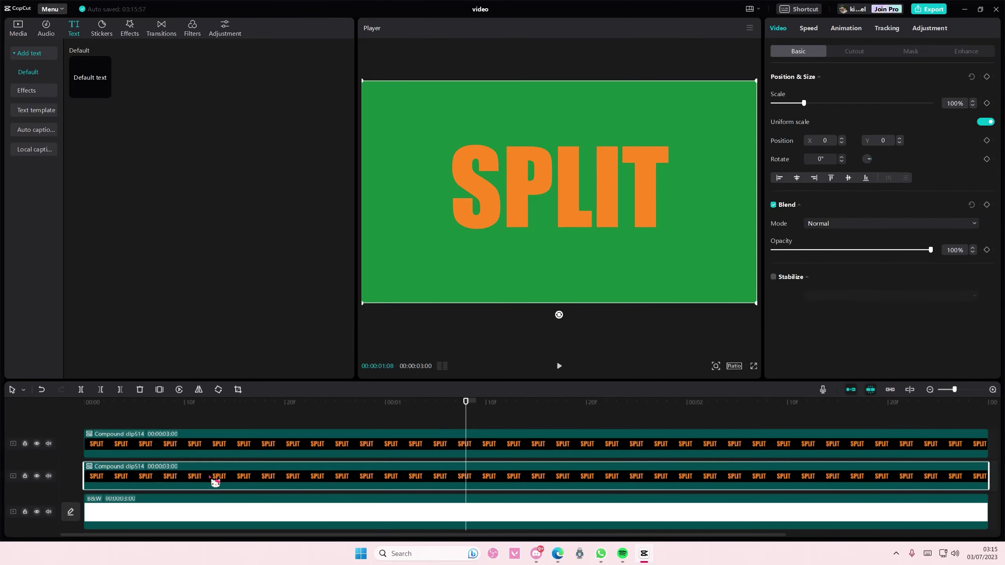
Step: Give the lower copy a Split mask rotated to 161°, undoing a trial position offset
left_click(922, 53)
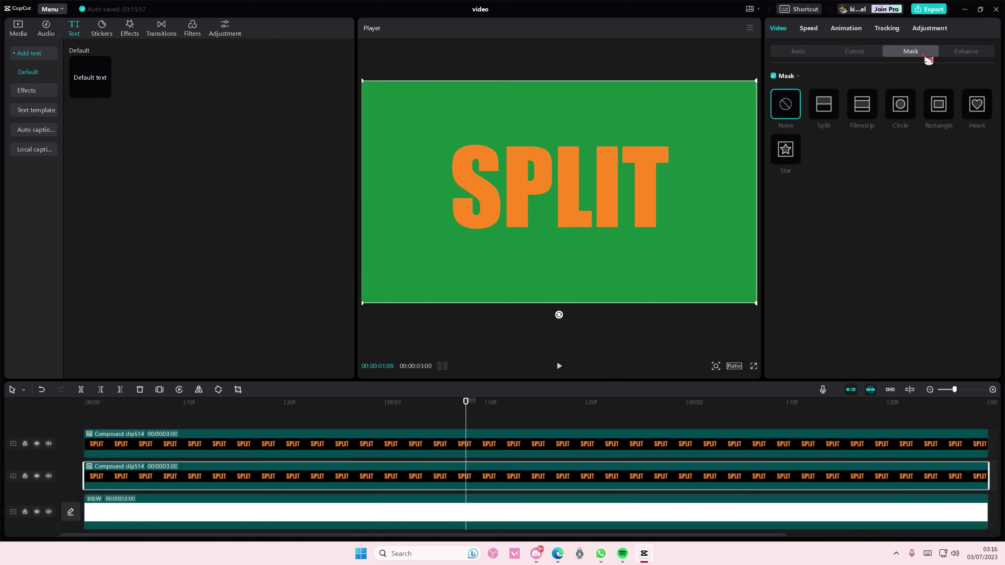
left_click(824, 104)
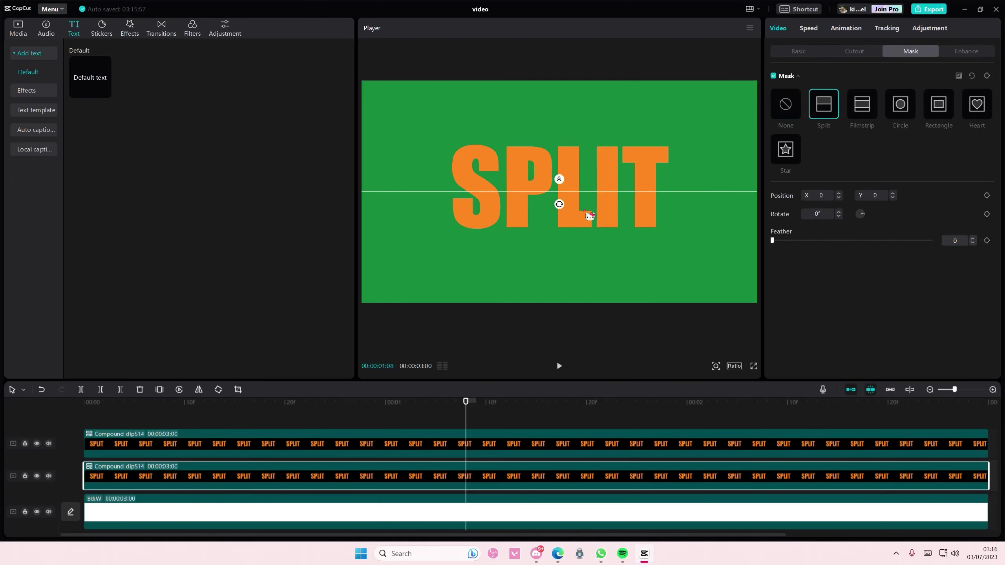
left_click_drag(560, 205, 514, 59)
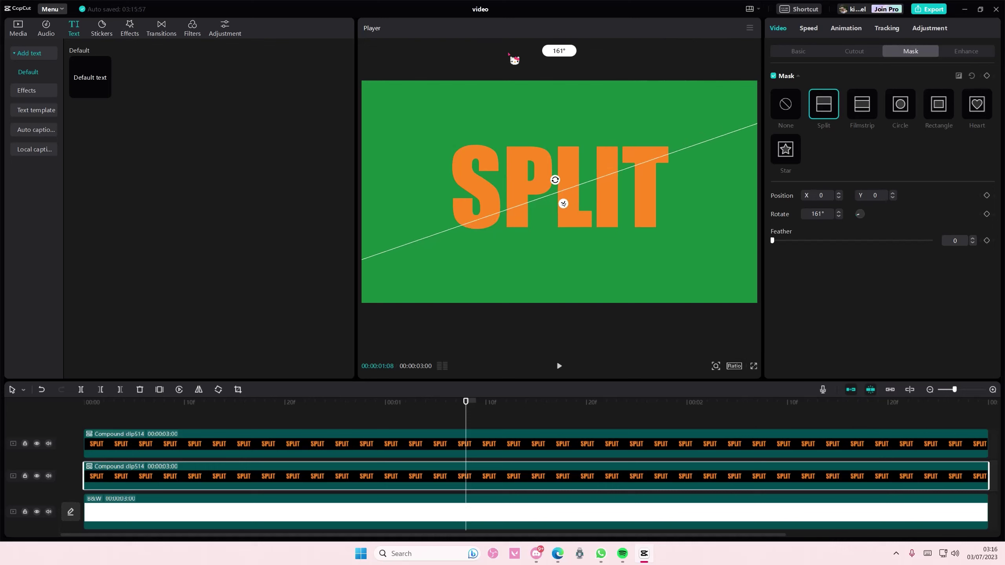
left_click(798, 51)
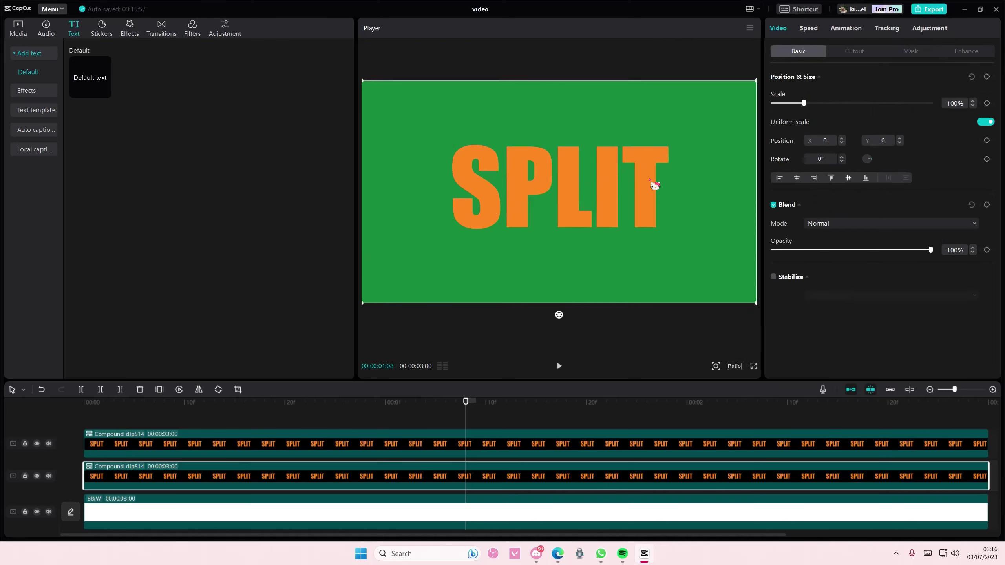
left_click_drag(653, 185, 675, 198)
key("ctrl+z")
left_click(553, 436)
Step: Apply a diagonal Split mask to the top compound clip and shift its Position X to offset the halves
left_click(927, 53)
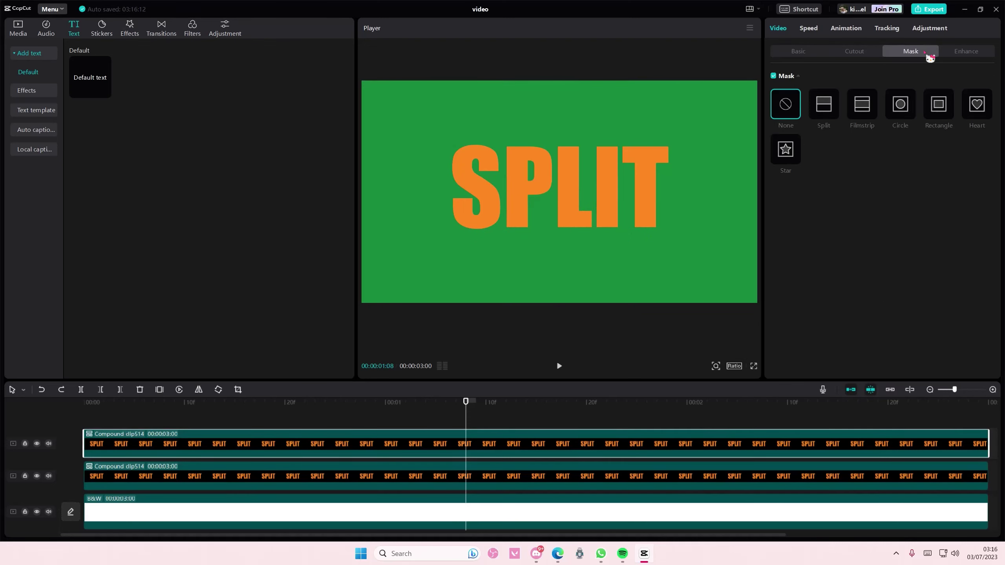
left_click(832, 114)
mouse_move(559, 207)
left_mouse_down()
mouse_move(586, 221)
mouse_move(597, 213)
mouse_move(567, 212)
left_mouse_up()
left_click(799, 52)
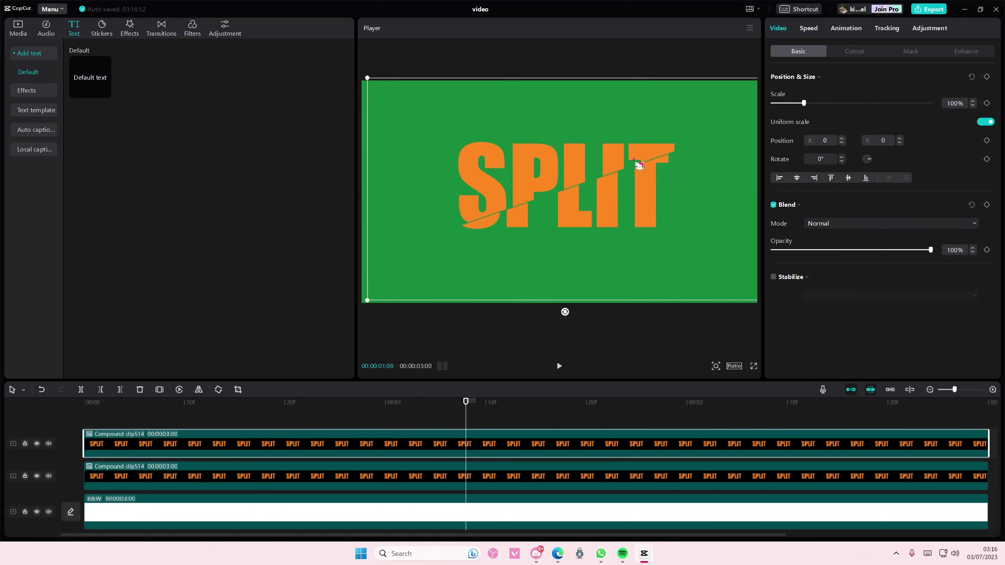
mouse_move(639, 166)
left_mouse_down()
mouse_move(733, 157)
mouse_move(644, 163)
left_mouse_up()
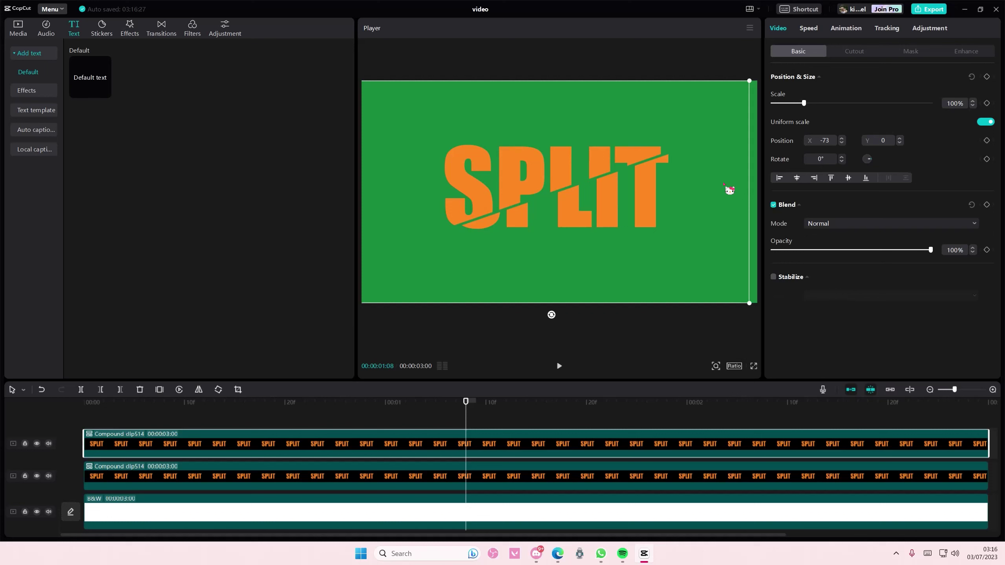
left_click(496, 415)
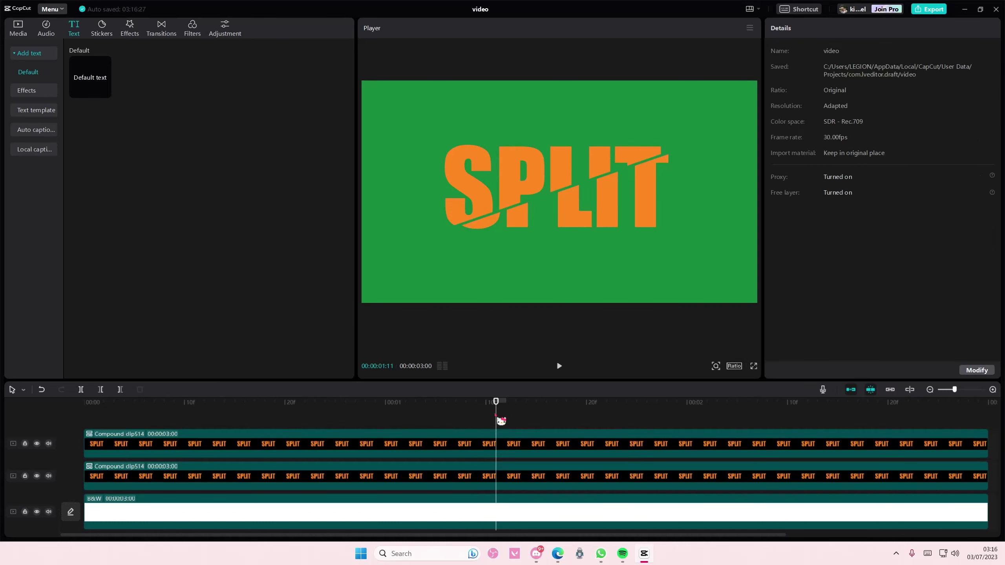
left_click_drag(496, 415, 108, 391)
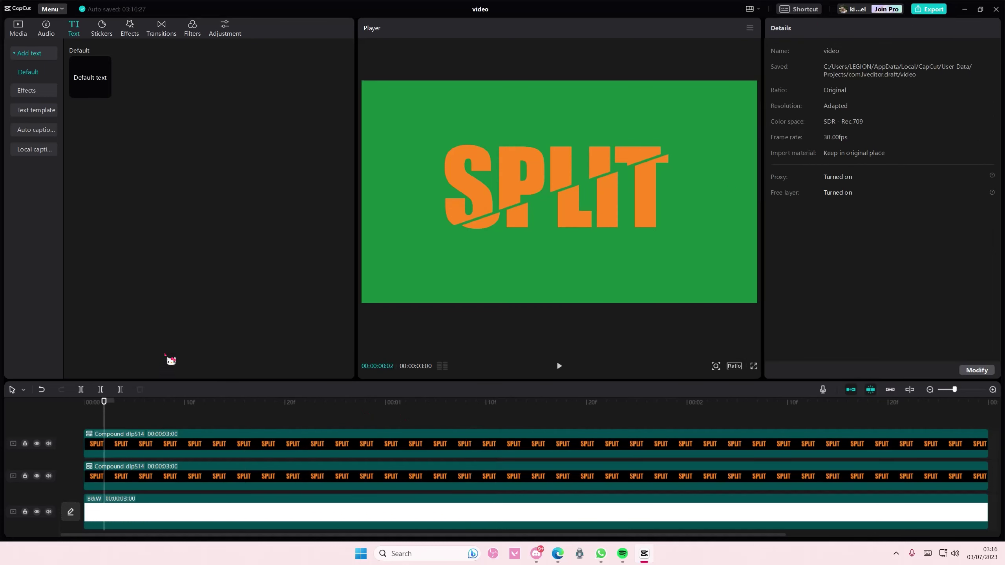
Step: Add a black B&W clip on track 2 with a -19° filmstrip mask narrowed to 80, then switch it to Rectangle
left_click(23, 22)
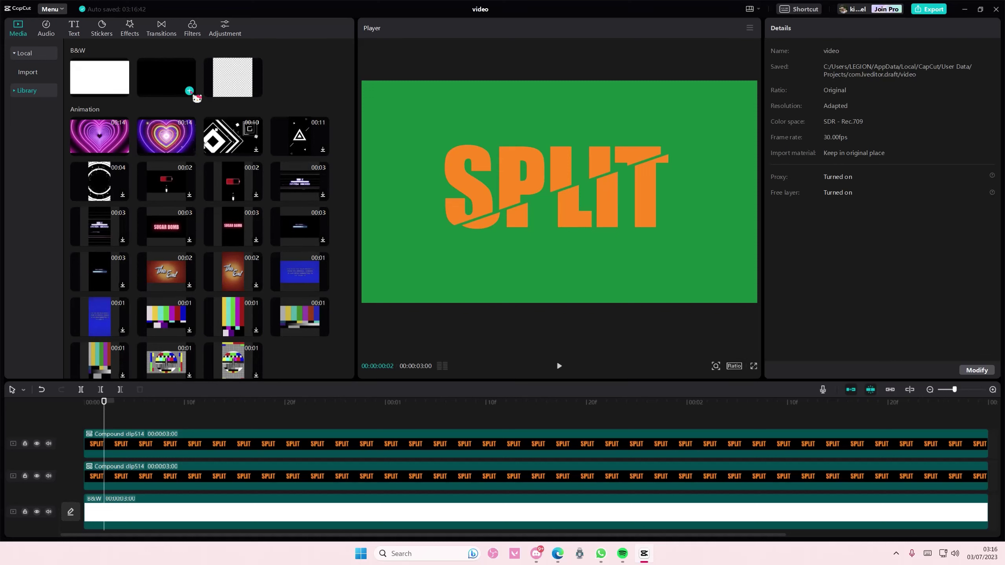
left_click_drag(192, 91, 104, 469)
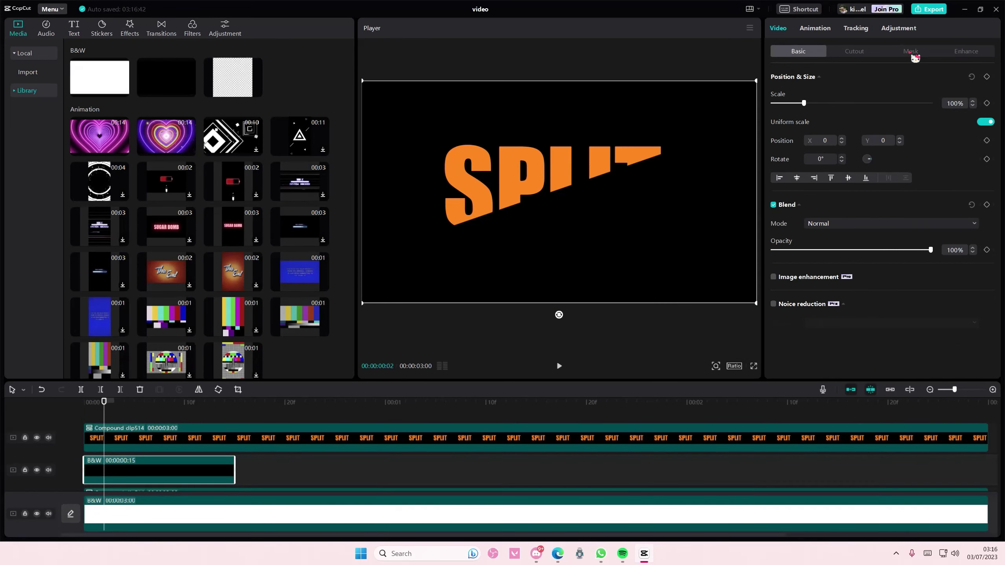
left_click(912, 52)
left_click(866, 105)
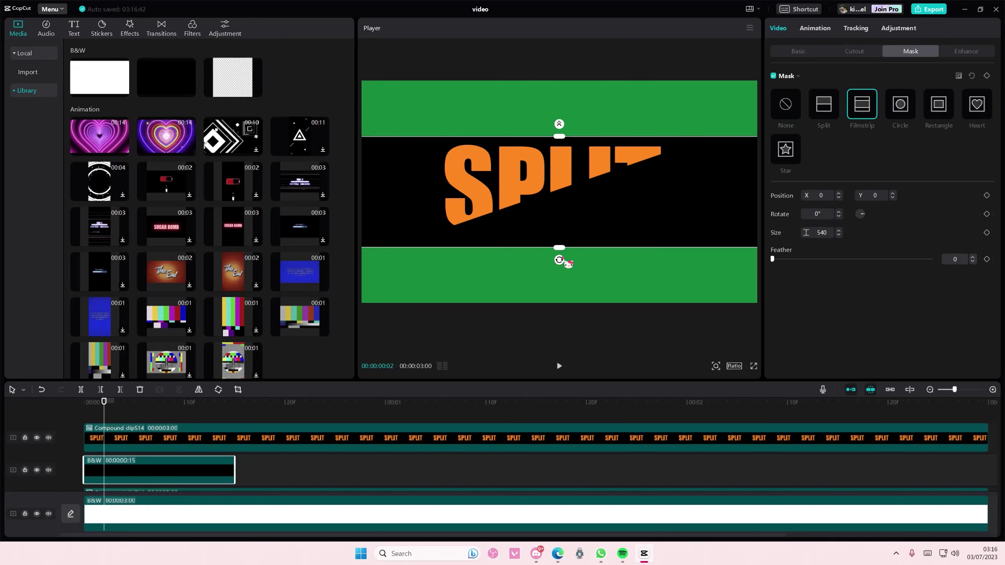
left_click_drag(563, 262, 567, 215)
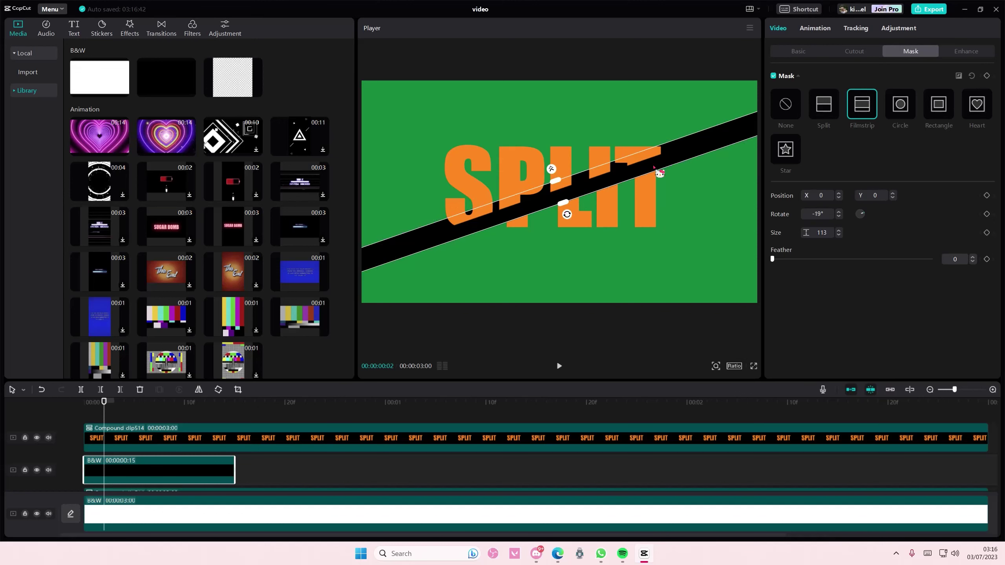
left_click_drag(755, 143, 681, 163)
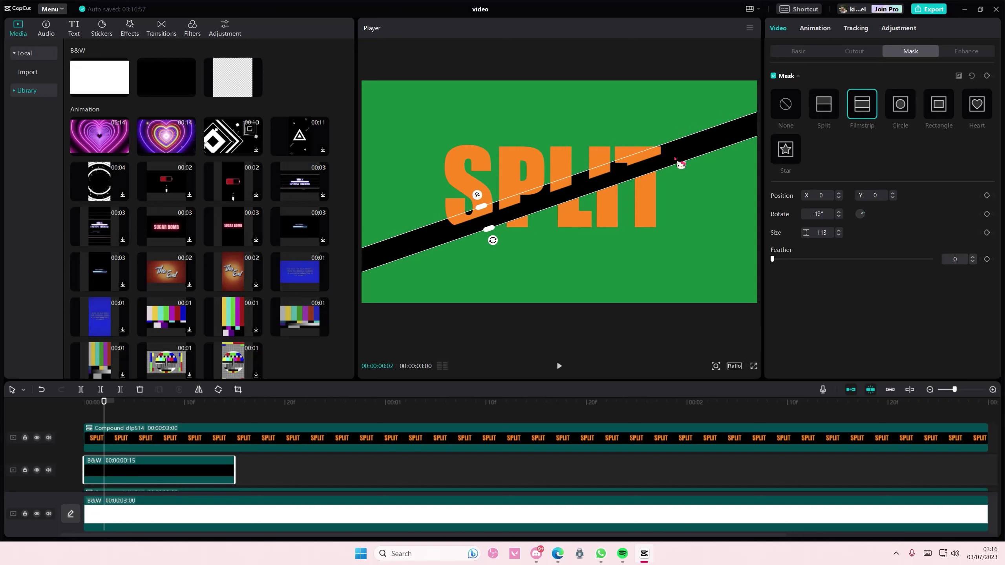
left_click(838, 236)
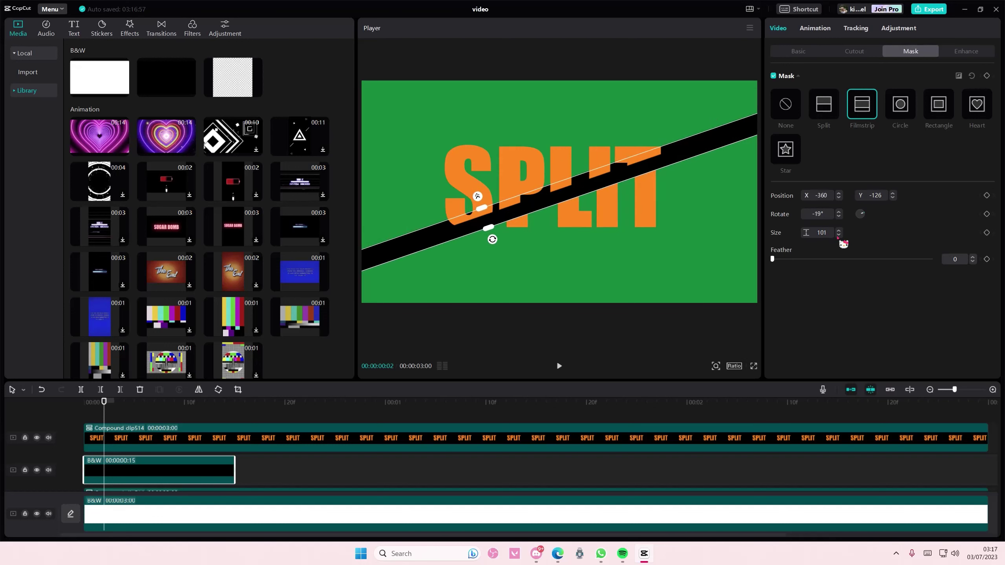
left_click(838, 236)
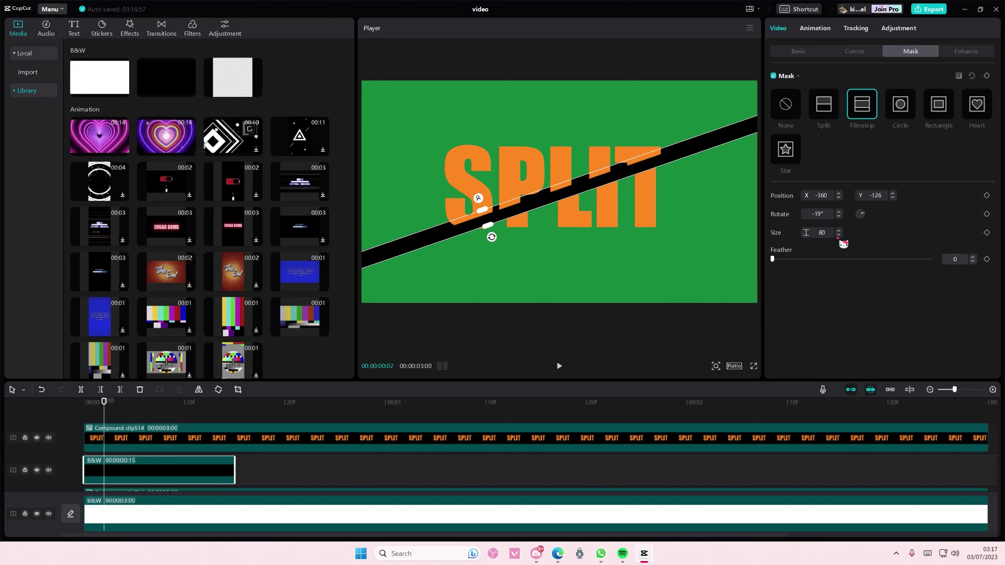
left_click(938, 106)
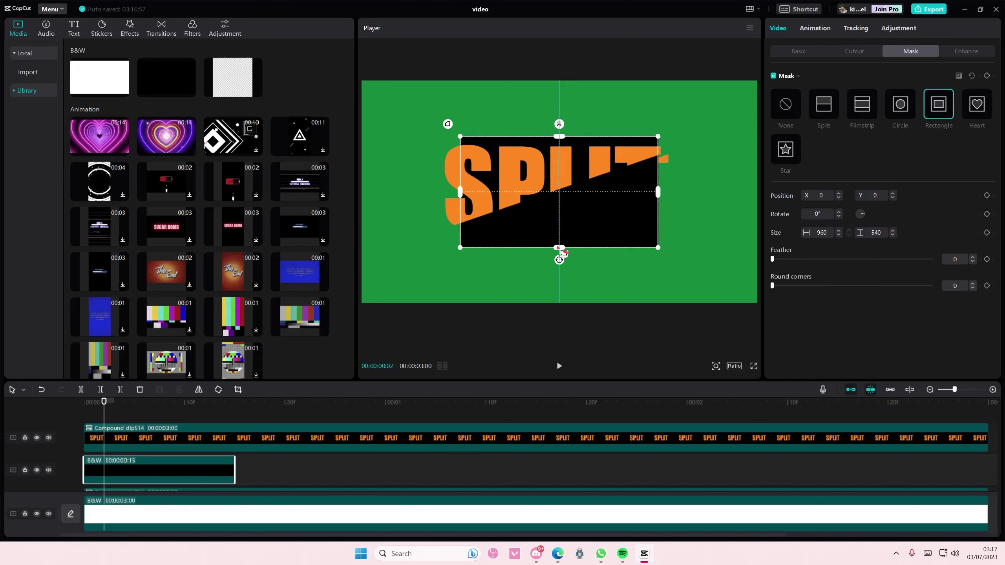
Step: Shape the rectangle mask into a thin band along the cut, height 50 with round corners 30
left_click_drag(559, 249, 566, 217)
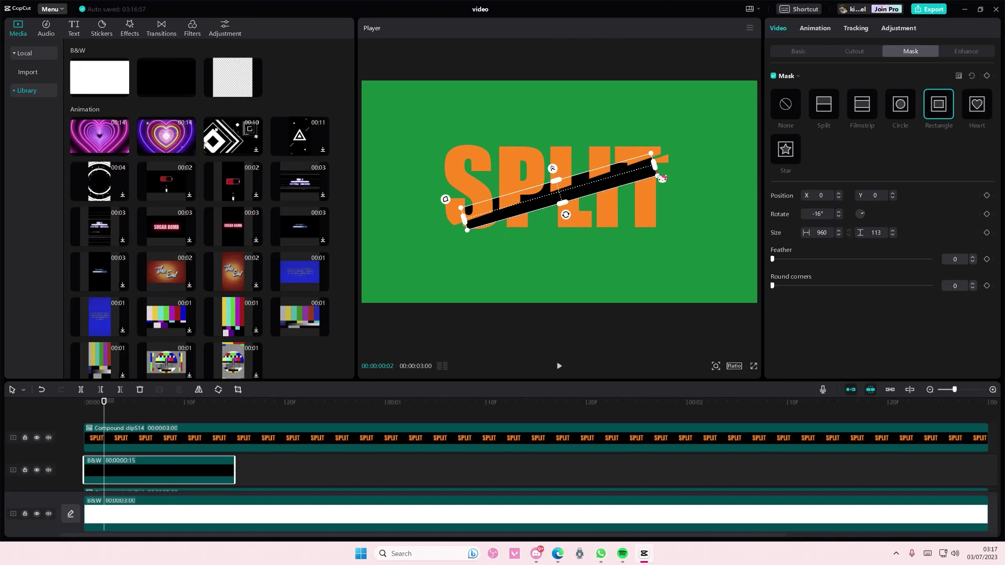
left_click_drag(659, 176, 684, 171)
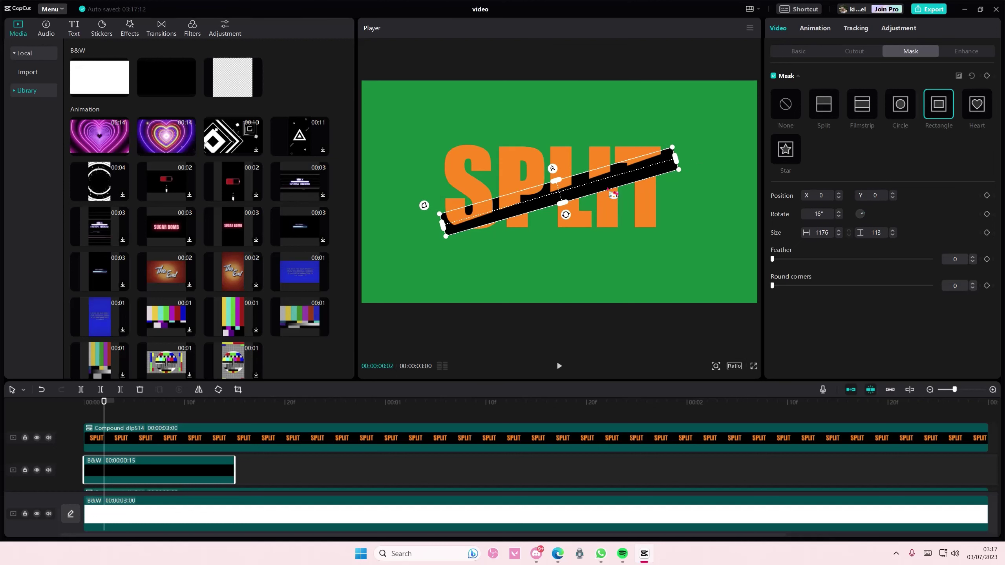
left_click_drag(774, 286, 791, 264)
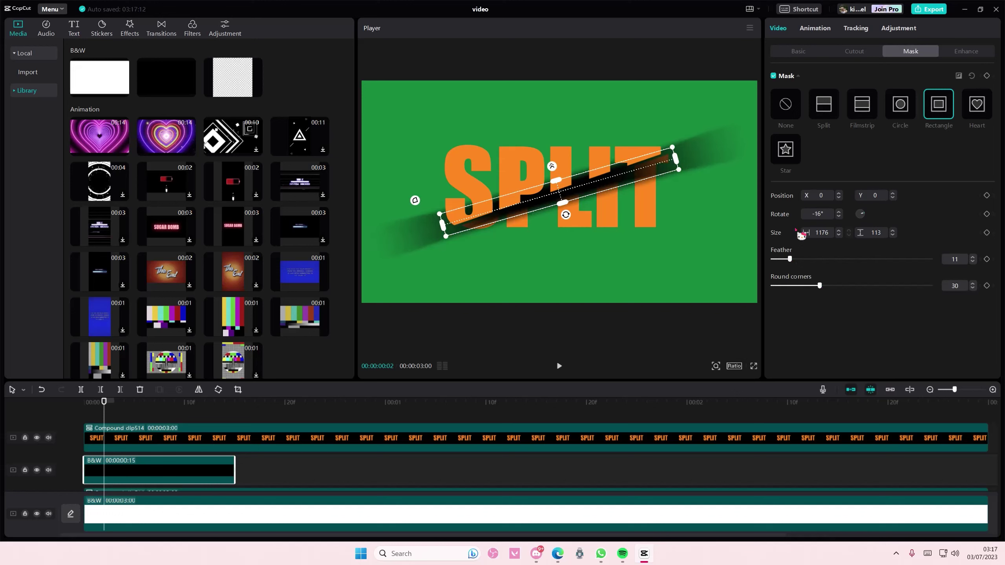
left_click_drag(635, 168, 635, 183)
left_click_drag(571, 209, 563, 211)
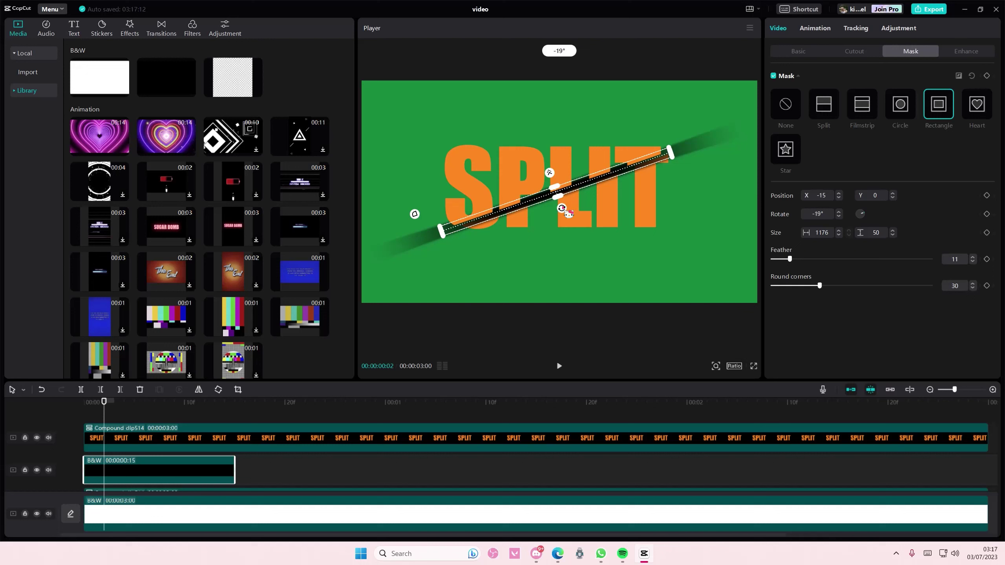
Step: Set the black clip to 78% scale and 34% opacity and nudge it onto the gap
left_click(821, 52)
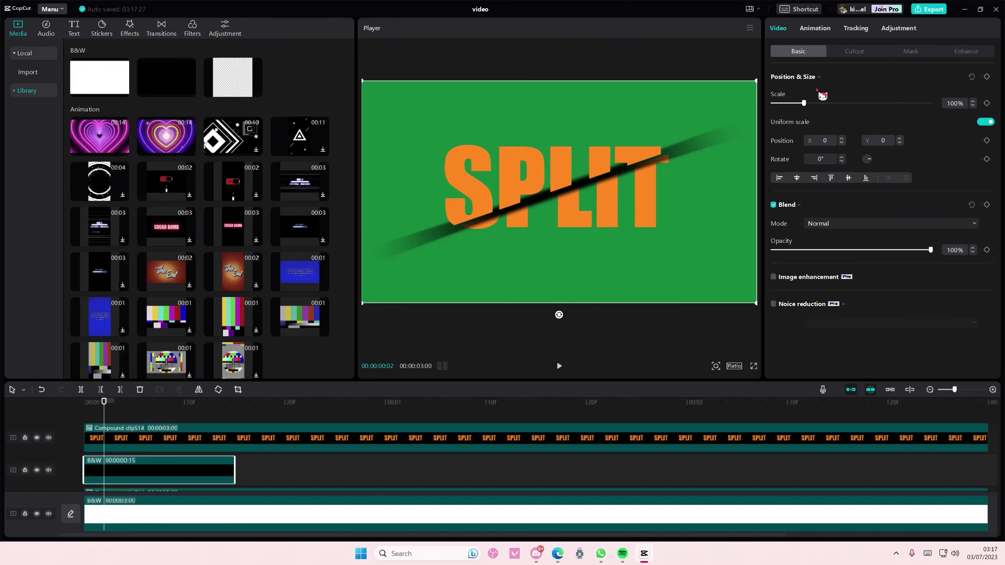
left_click_drag(804, 103, 797, 103)
left_click_drag(886, 250, 826, 249)
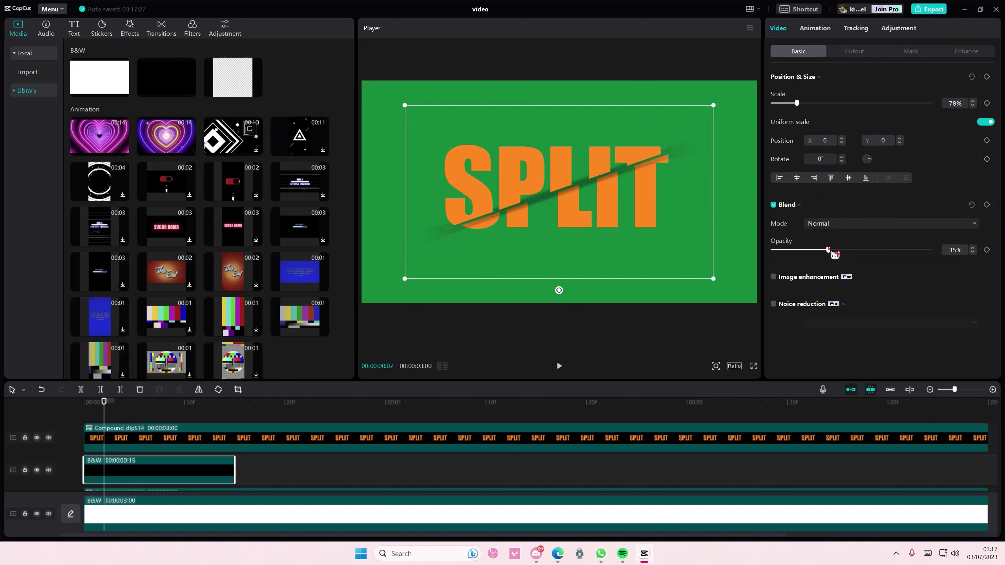
mouse_move(667, 158)
left_mouse_down()
mouse_move(675, 154)
mouse_move(671, 172)
left_mouse_up()
Step: Delete the black shadow clip and return the playhead to 00:00
key("Delete")
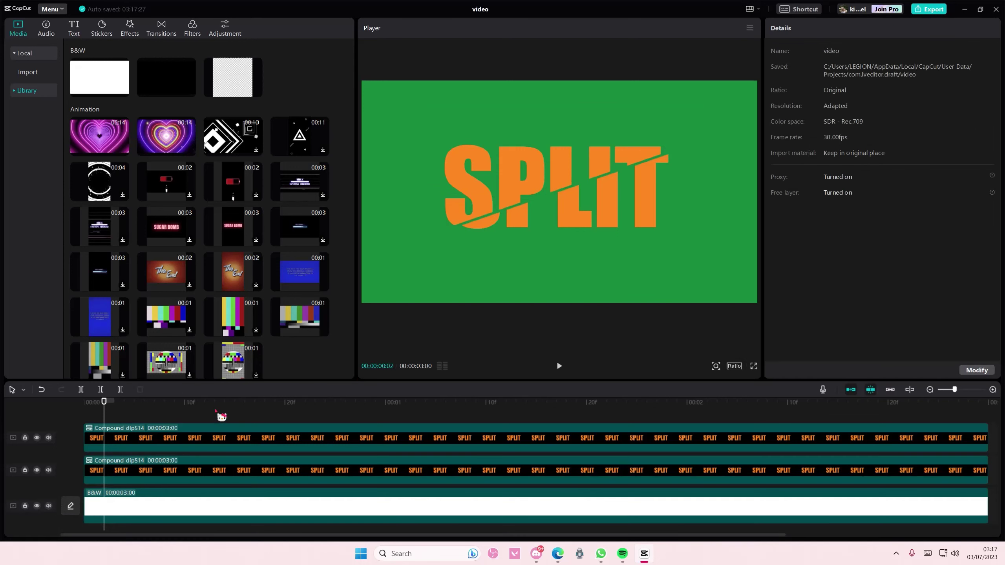
left_click_drag(104, 402, 17, 422)
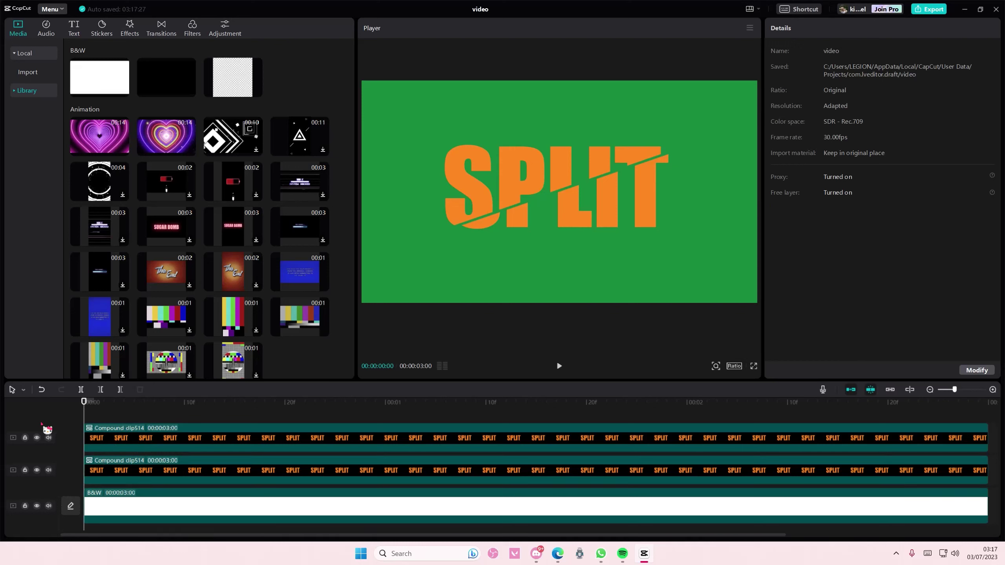